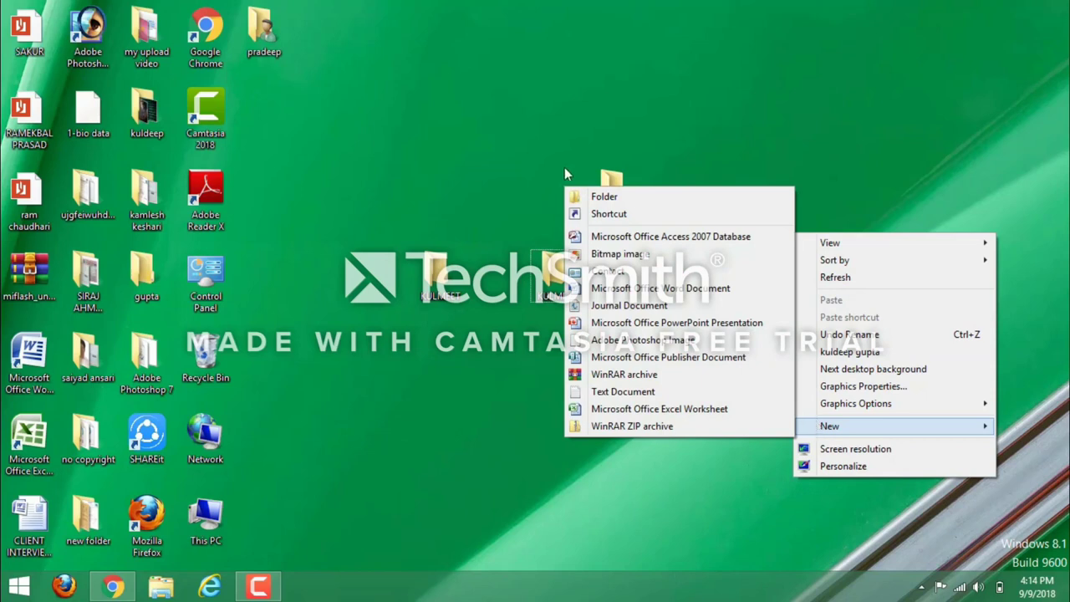
# Create a new desktop folder and name it with a person's first name.
pyautogui.click(587, 195)
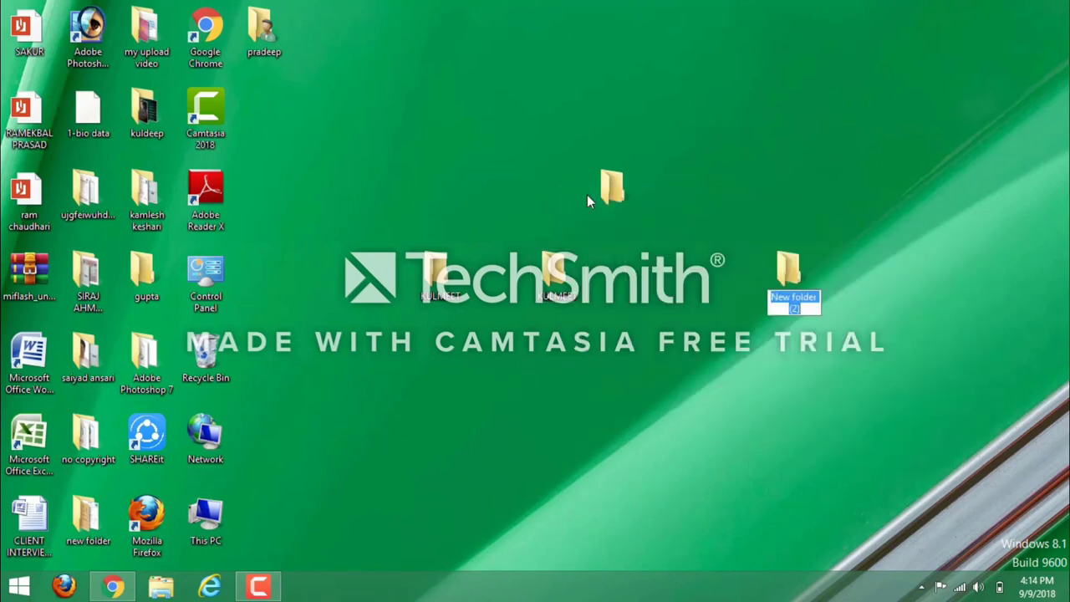
pyautogui.write('RAHUL')
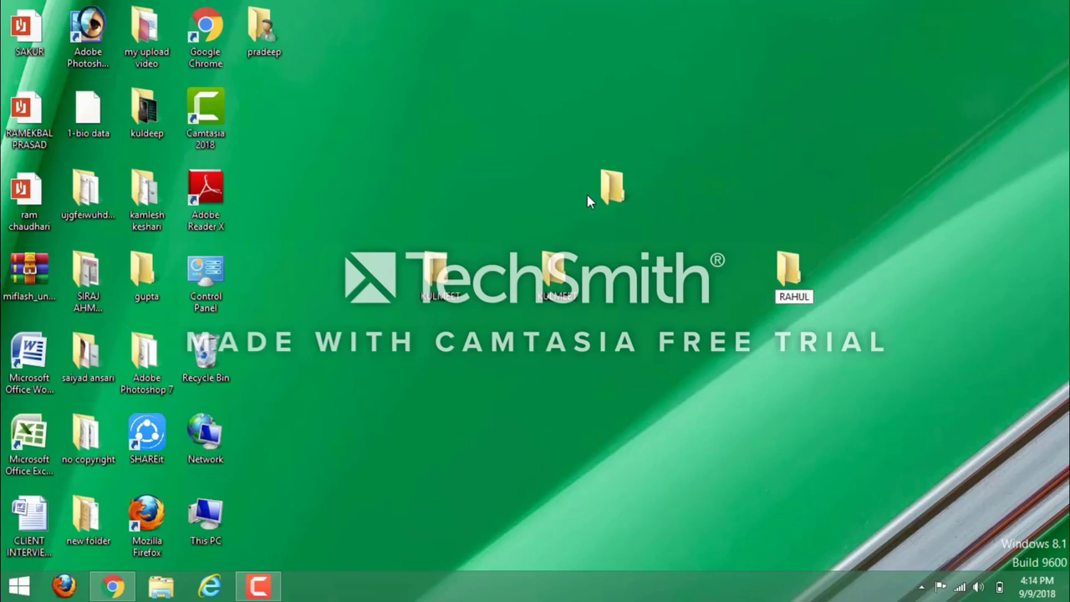
pyautogui.press('Return')
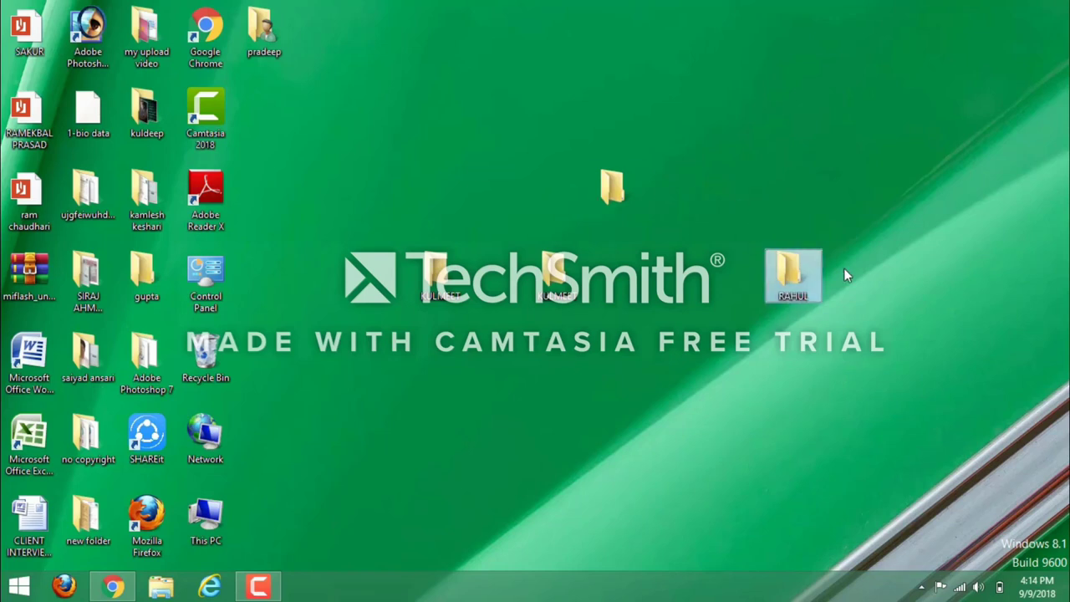
# Add a second new folder, New folder (2), beside the first one.
pyautogui.rightClick(844, 267)
pyautogui.moveTo(883, 462)
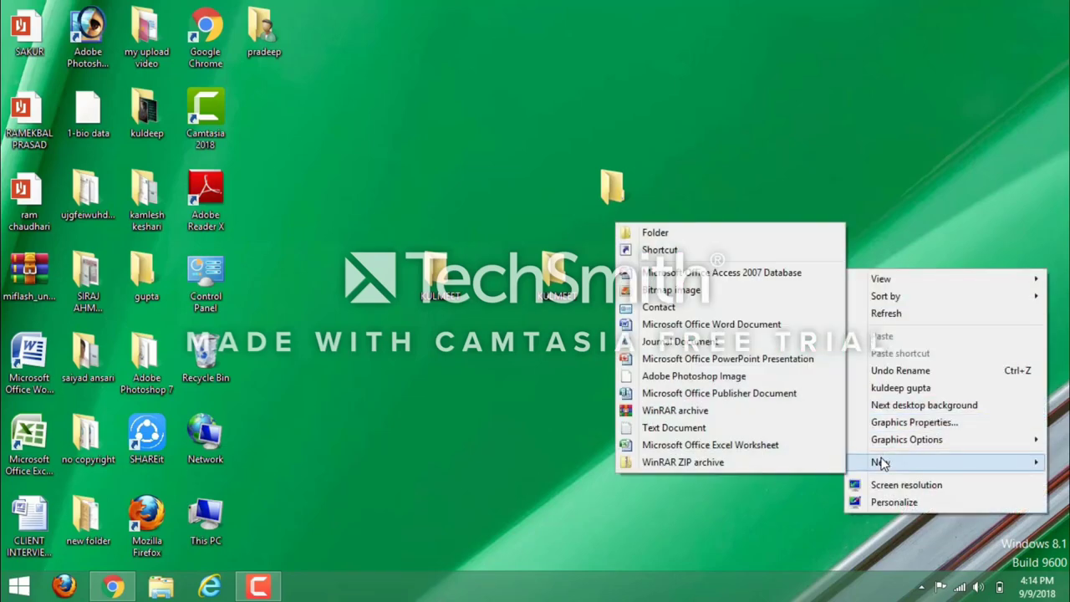
pyautogui.click(722, 237)
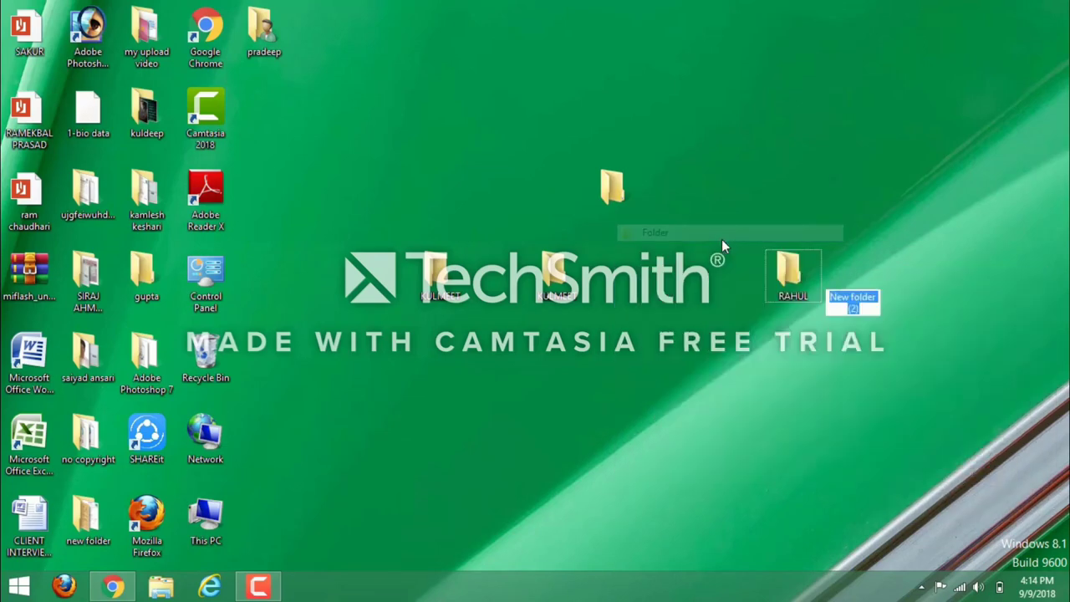
pyautogui.press('r')
pyautogui.press('a')
pyautogui.press('h')
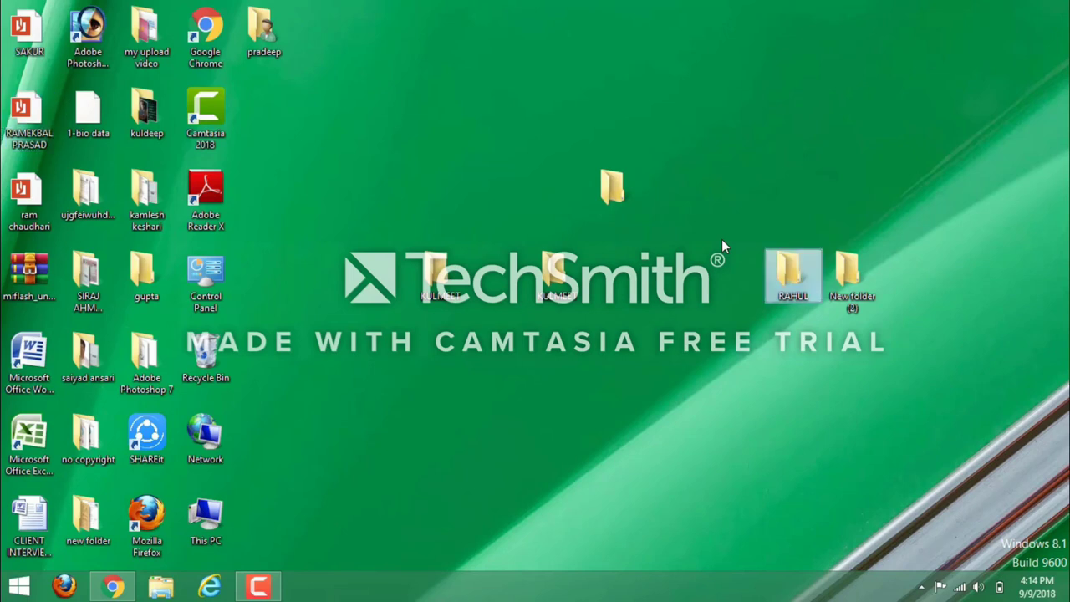
pyautogui.press('Up')
pyautogui.hotkey('ctrl', 'space')
# Check that New folder (2) is empty, then rename it to the first folder's name.
pyautogui.doubleClick(857, 275)
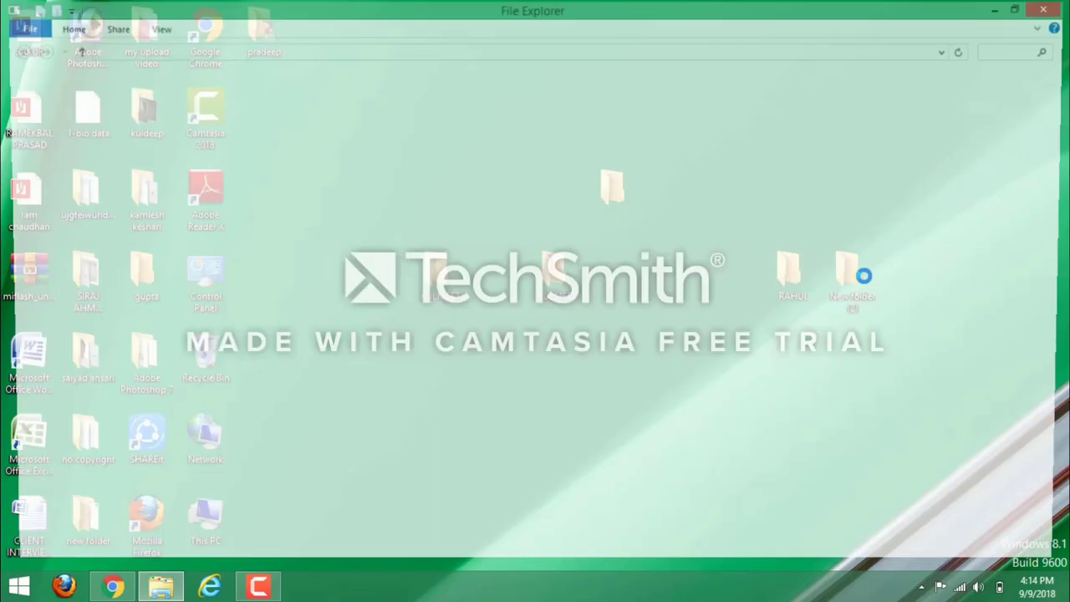
pyautogui.click(1063, 9)
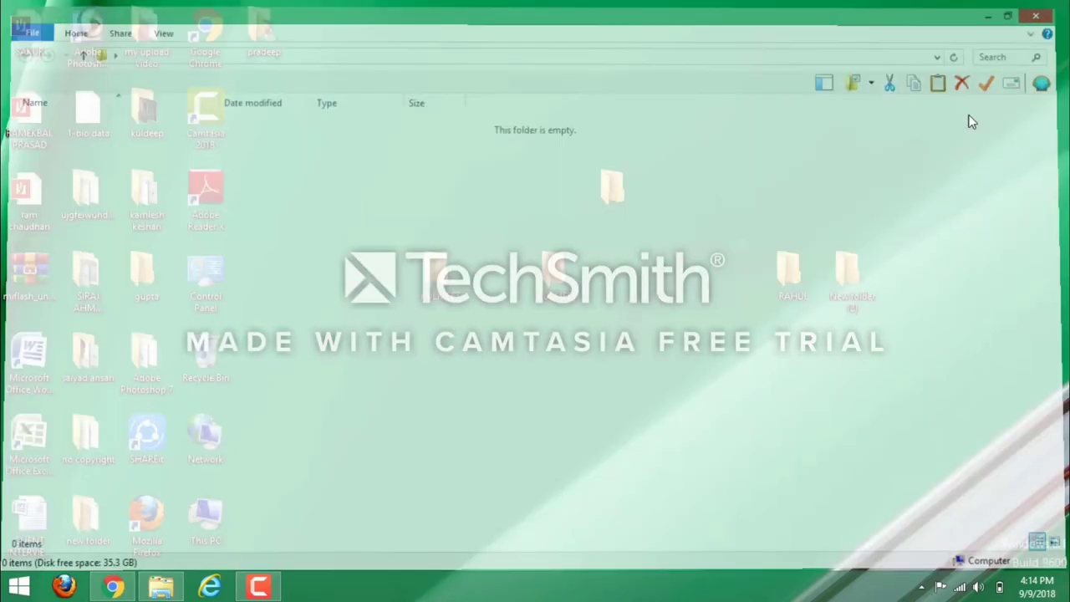
pyautogui.rightClick(857, 275)
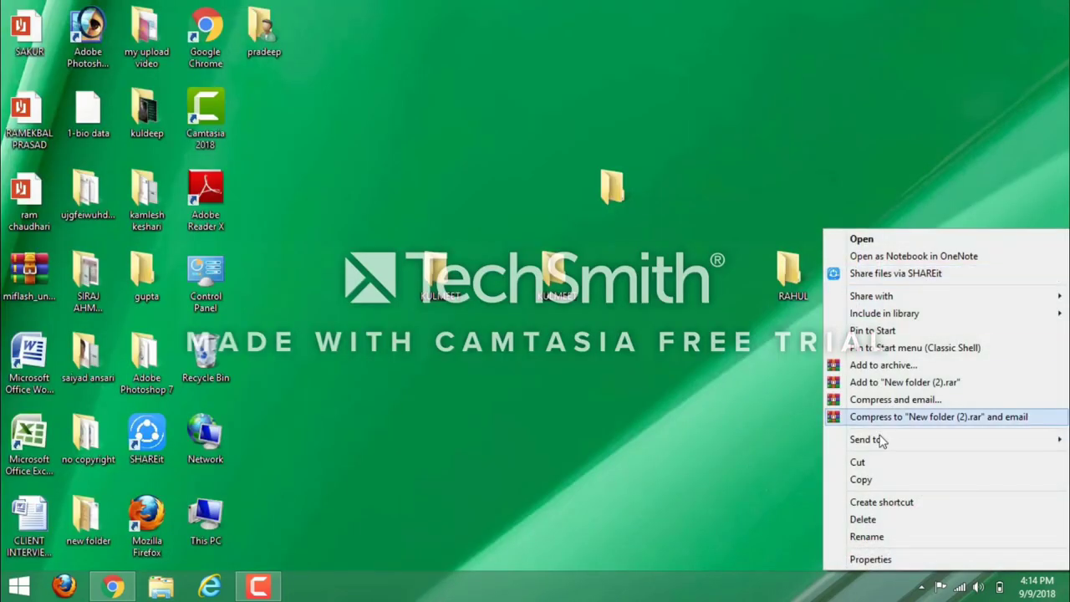
pyautogui.click(873, 537)
pyautogui.write('RAHUL')
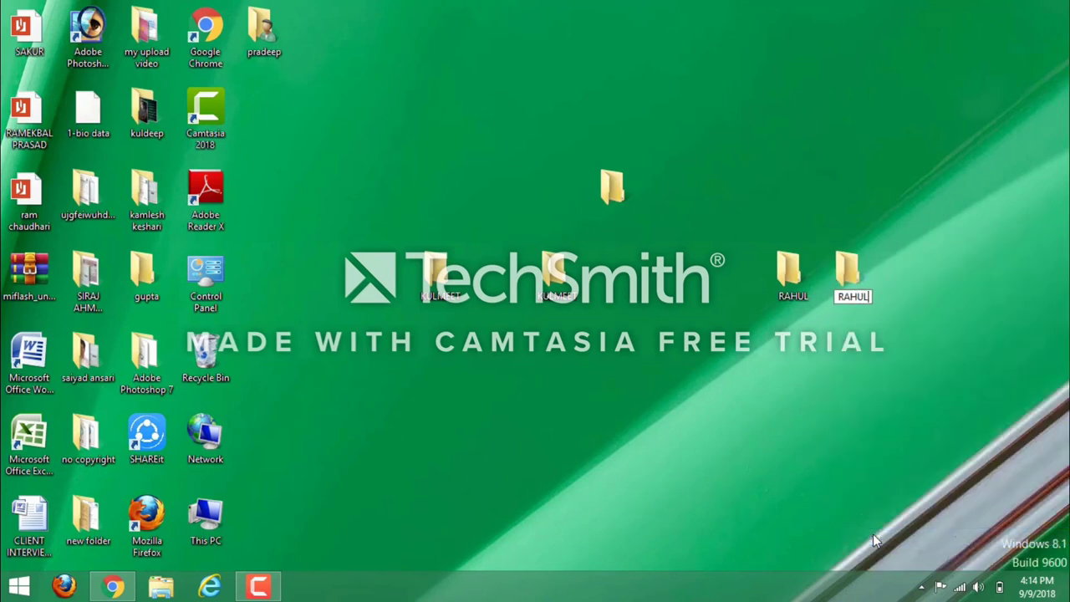
pyautogui.press('Return')
pyautogui.click(888, 328)
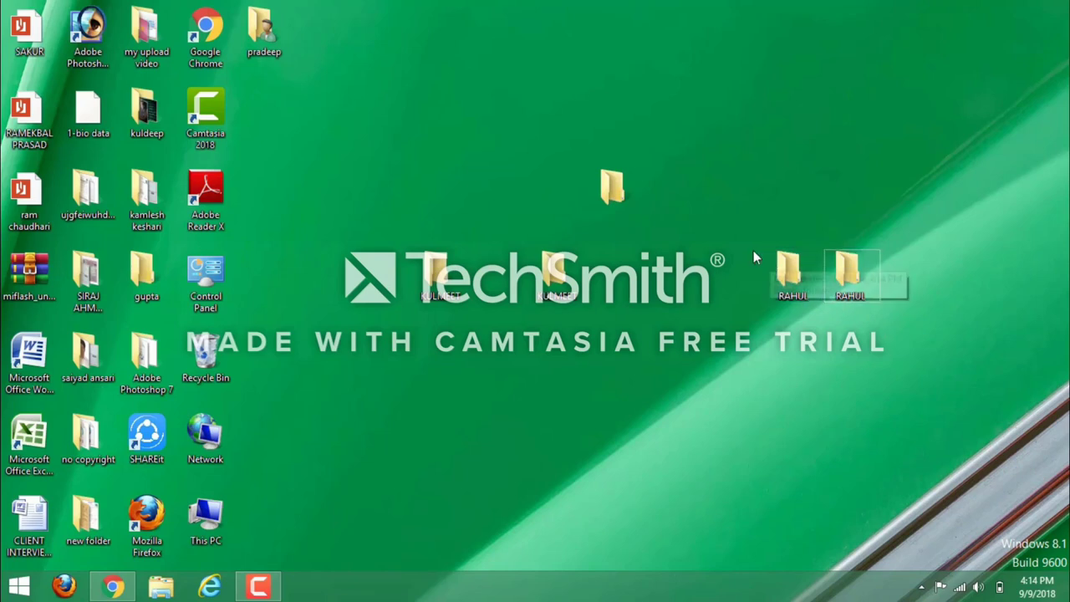
# Try creating a blank-named folder, cancelling the merge with the existing nameless folder.
pyautogui.click(618, 195)
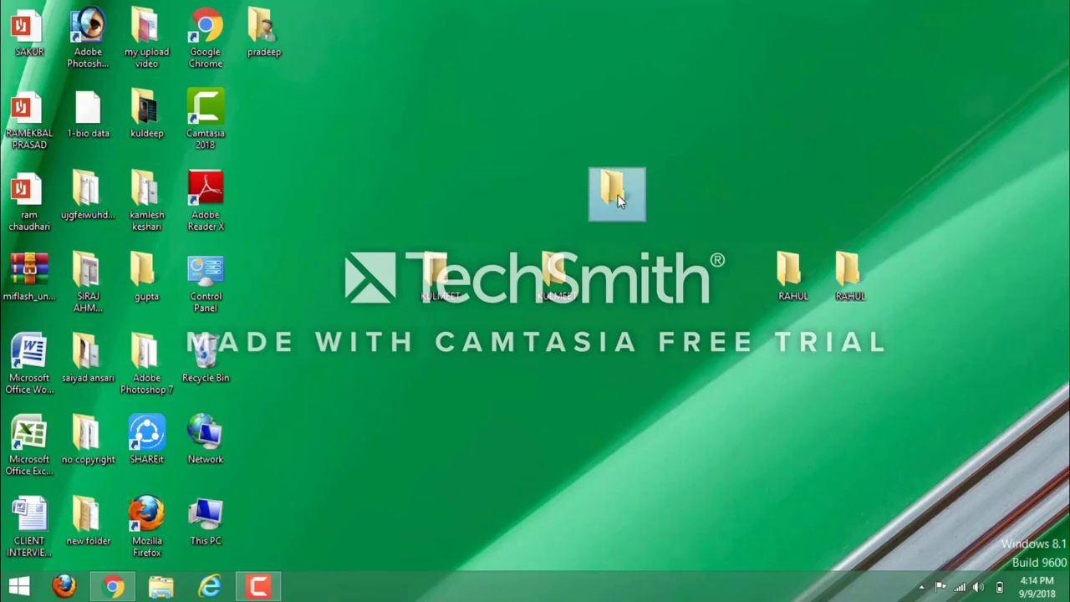
pyautogui.rightClick(390, 168)
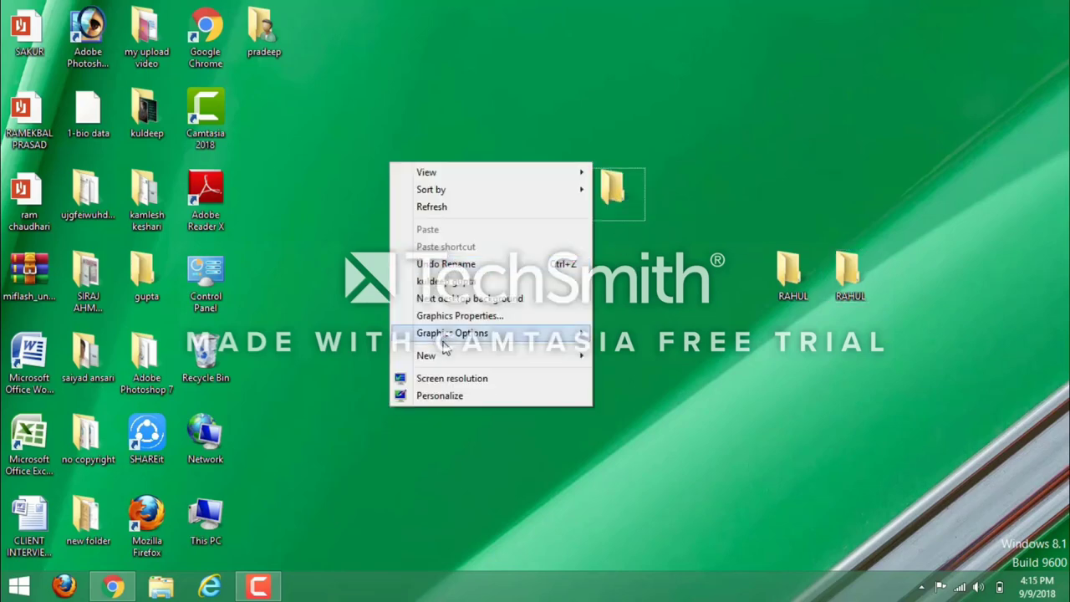
pyautogui.moveTo(452, 359)
pyautogui.click(666, 356)
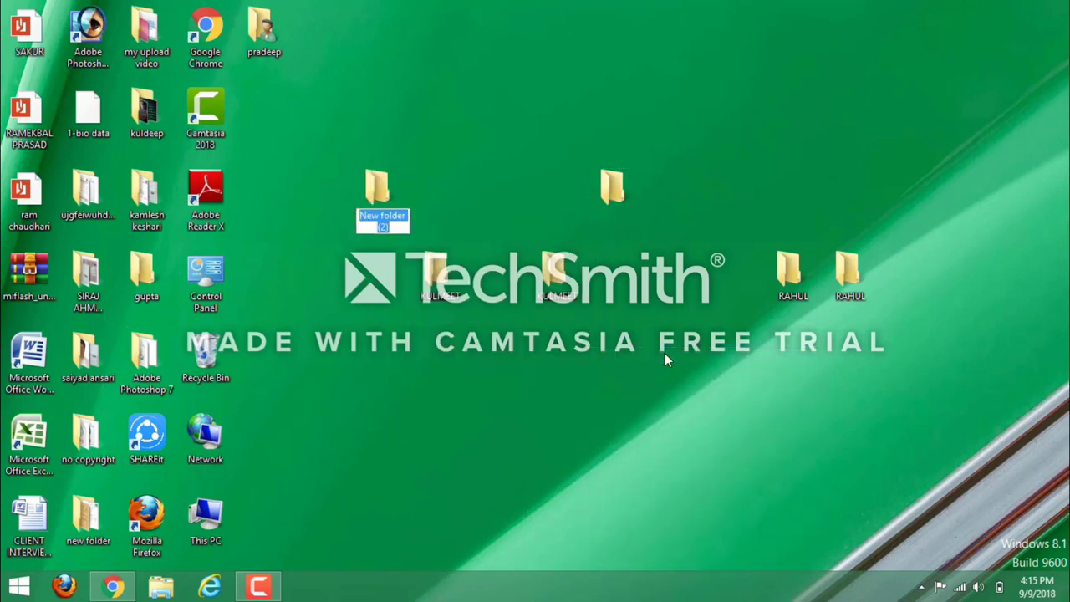
pyautogui.press('Return')
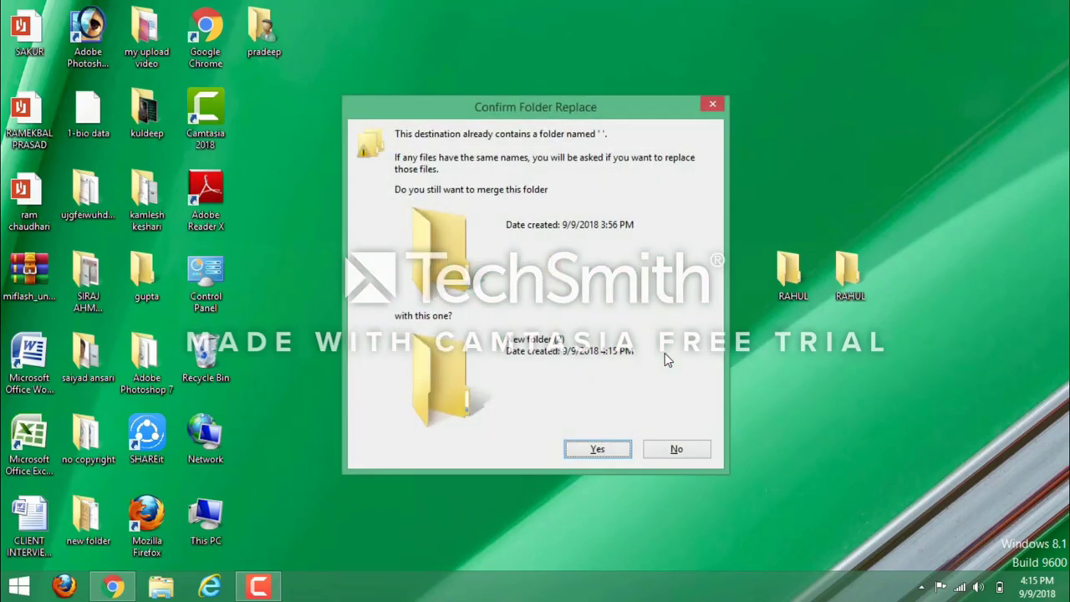
pyautogui.click(710, 104)
# Delete the nameless folder near the top and New folder (2).
pyautogui.click(600, 181)
pyautogui.rightClick(600, 181)
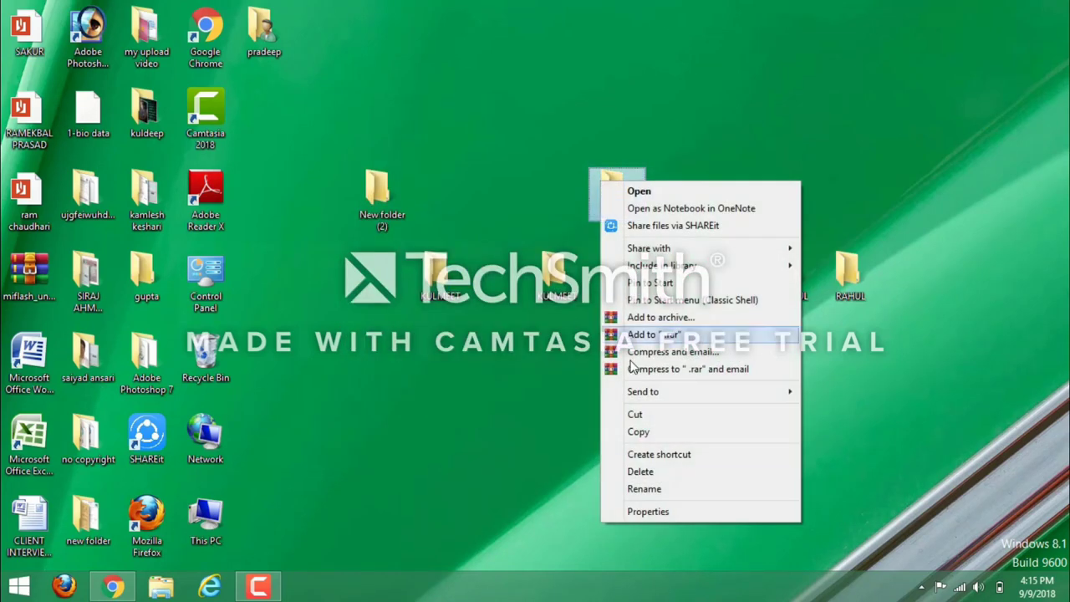
pyautogui.click(637, 473)
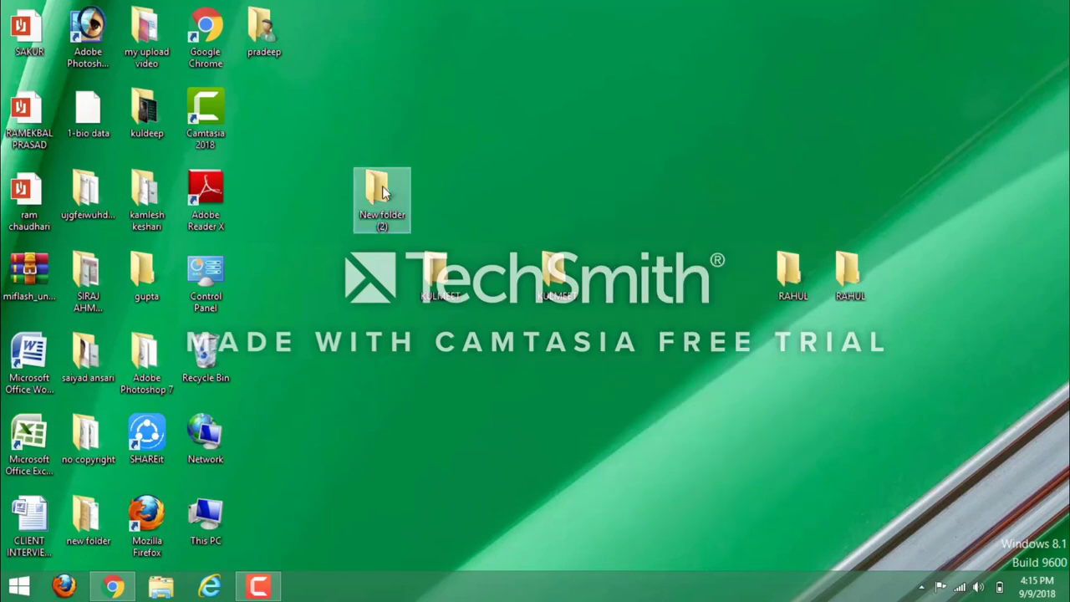
pyautogui.rightClick(383, 189)
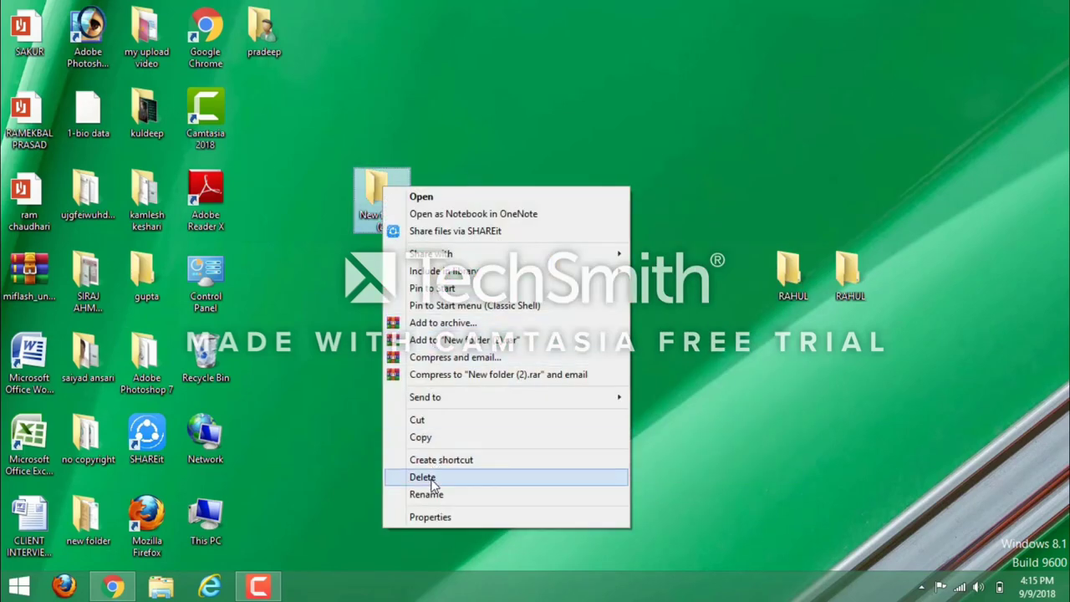
pyautogui.click(430, 477)
# Create a new desktop folder with a blank name.
pyautogui.rightClick(444, 186)
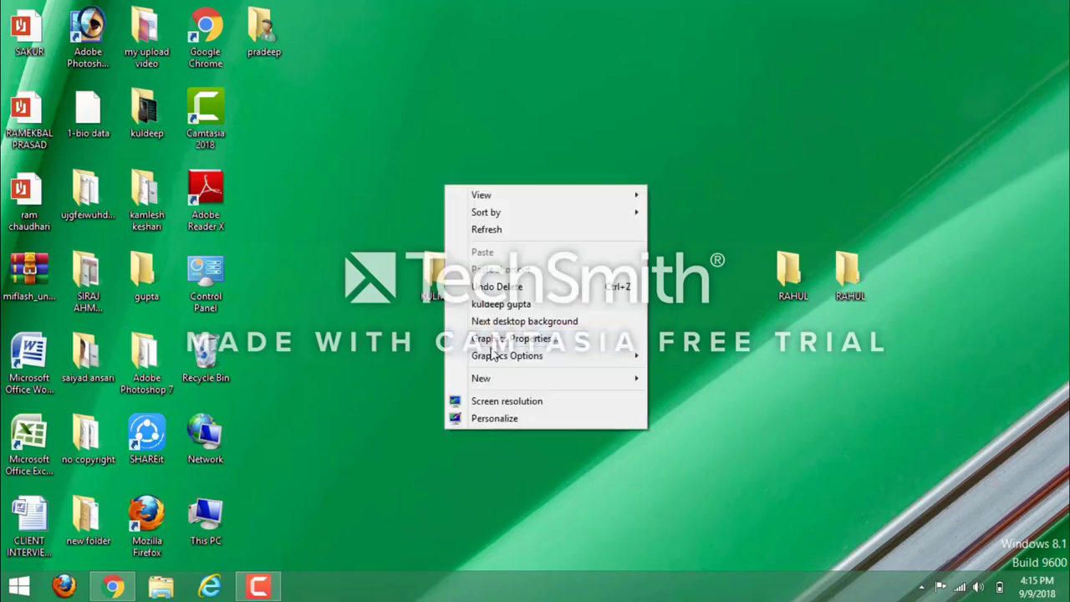
pyautogui.moveTo(483, 381)
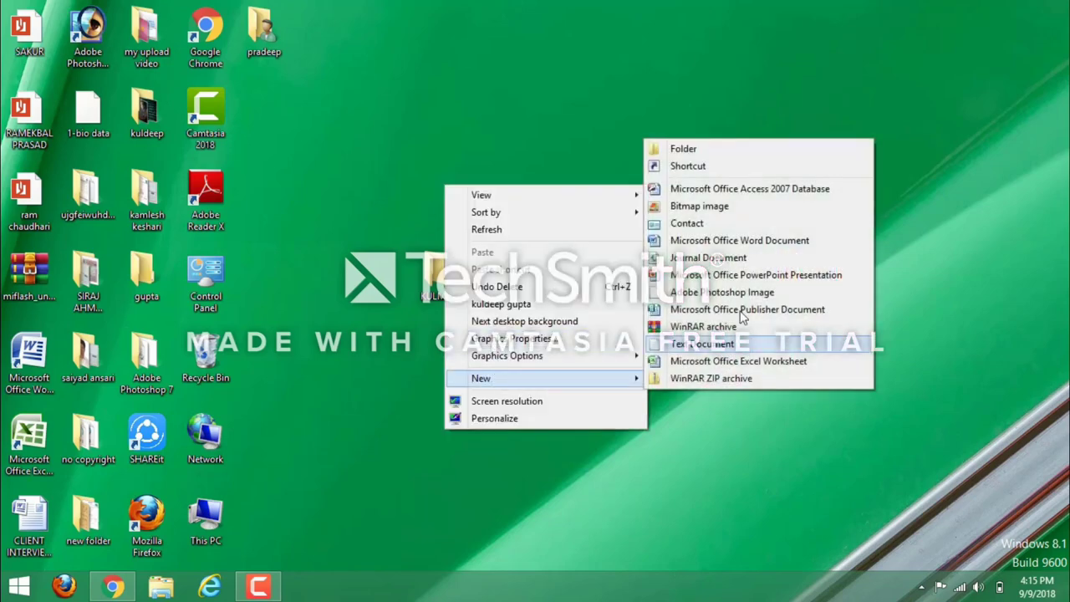
pyautogui.click(701, 146)
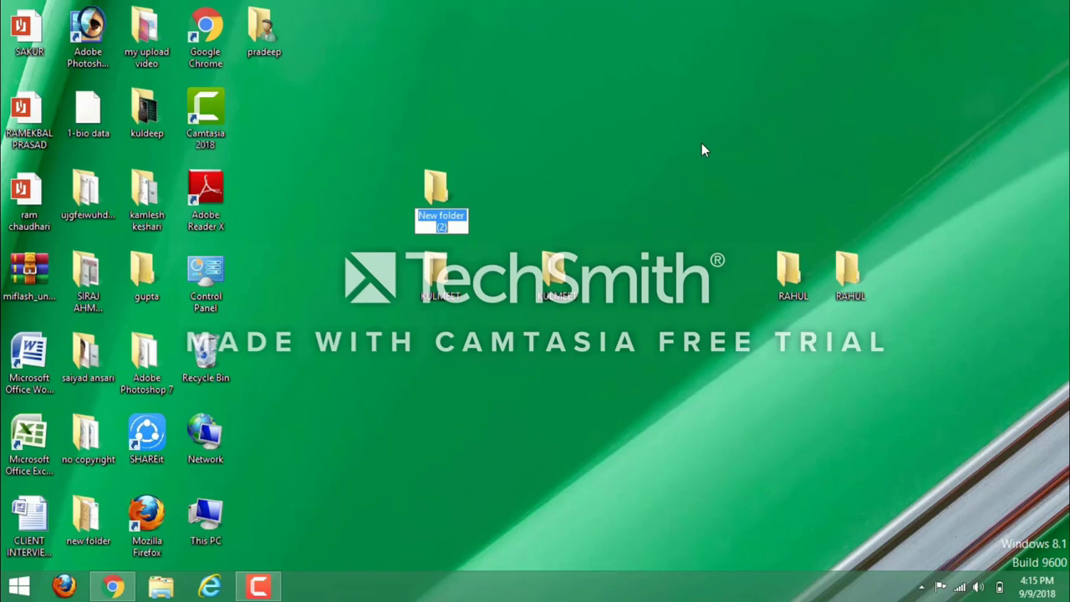
pyautogui.press('Return')
pyautogui.click(624, 157)
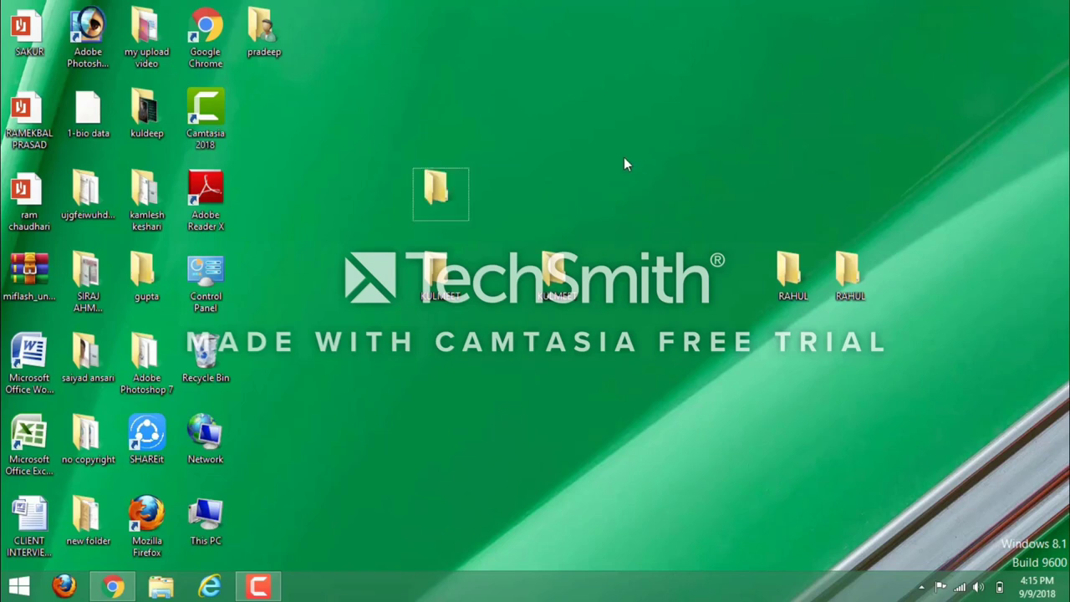
# Create another blank-named folder and merge it into the existing one.
pyautogui.rightClick(624, 157)
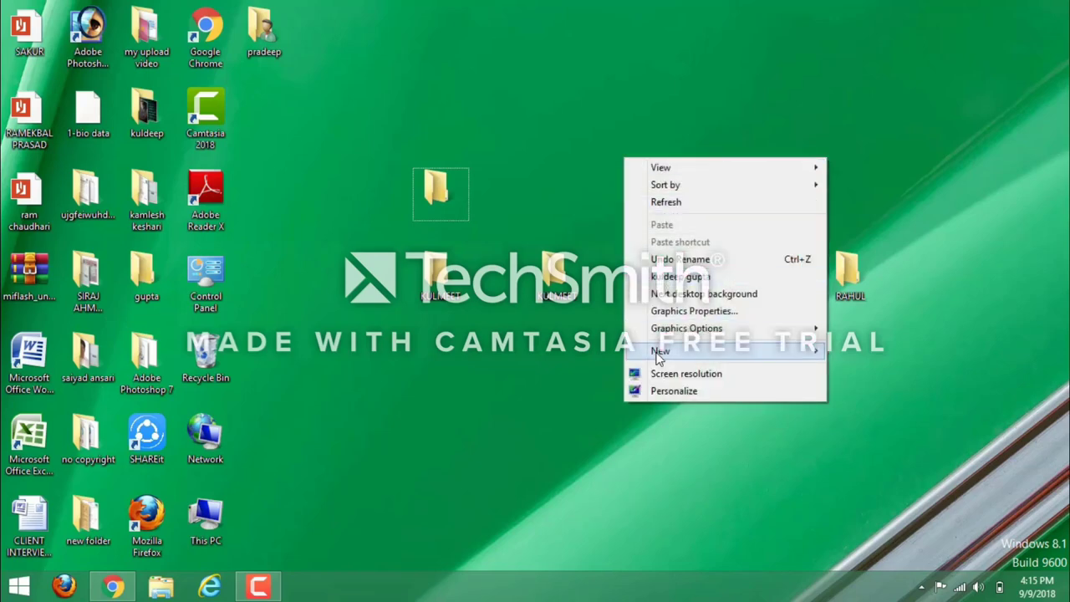
pyautogui.moveTo(660, 351)
pyautogui.click(863, 353)
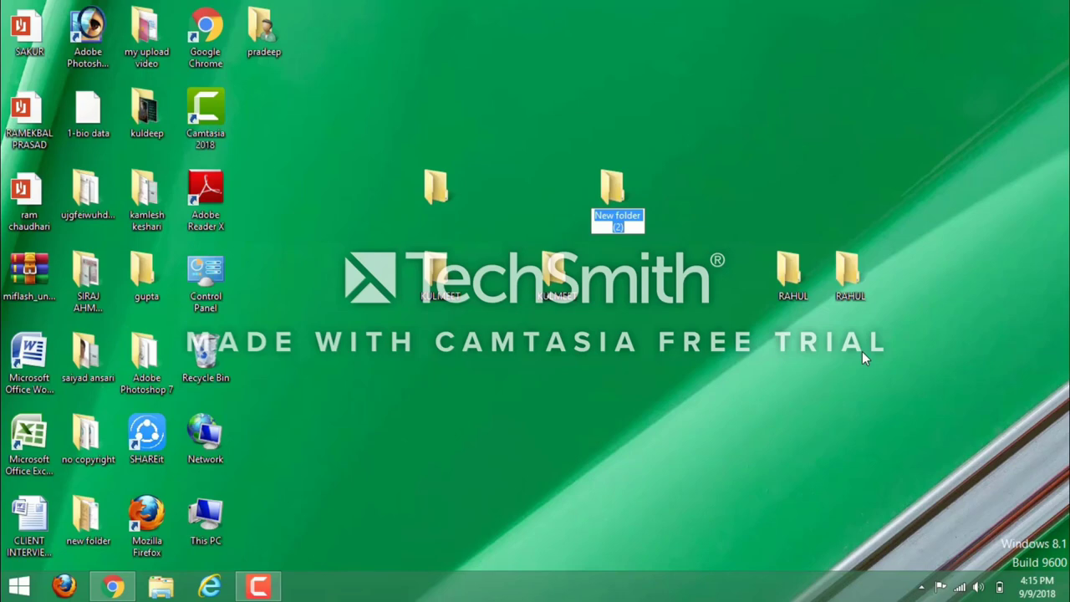
pyautogui.press('Return')
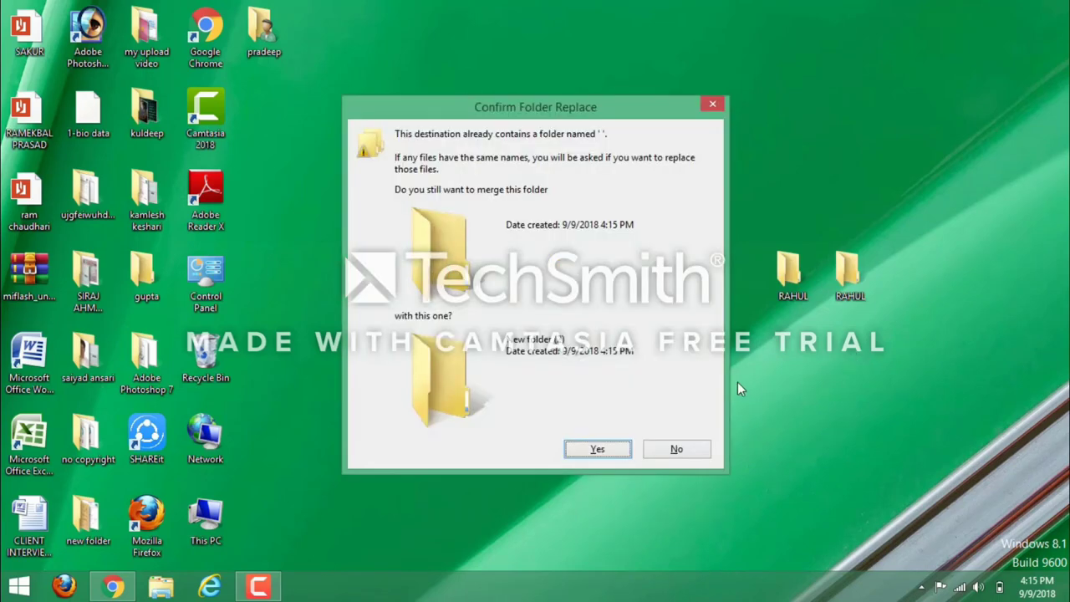
pyautogui.click(615, 451)
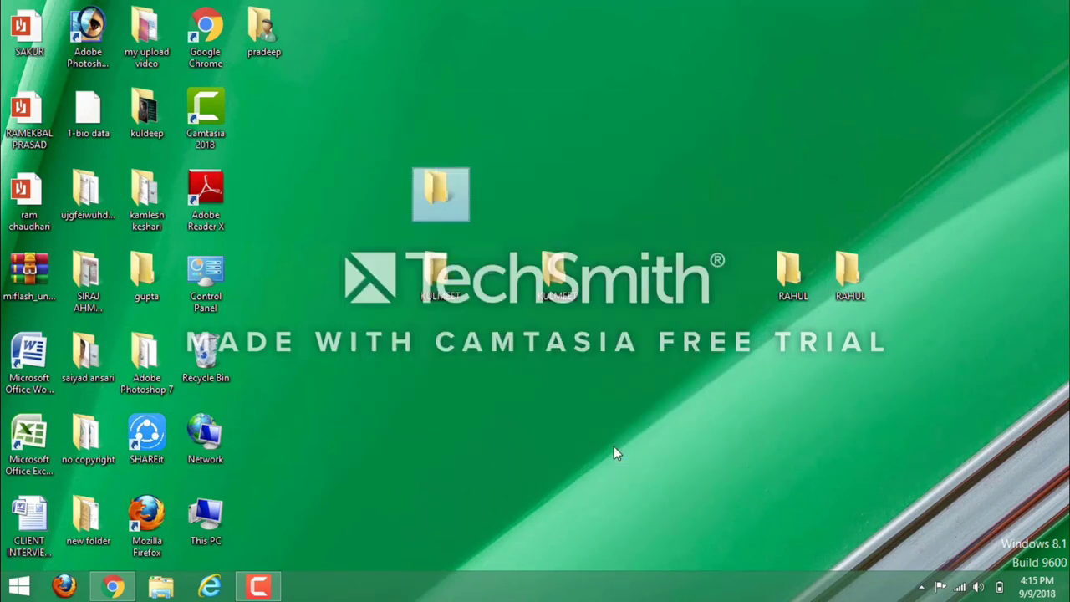
pyautogui.click(573, 207)
# Switch the desktop wallpaper from the green image to the next, orange background.
pyautogui.rightClick(575, 201)
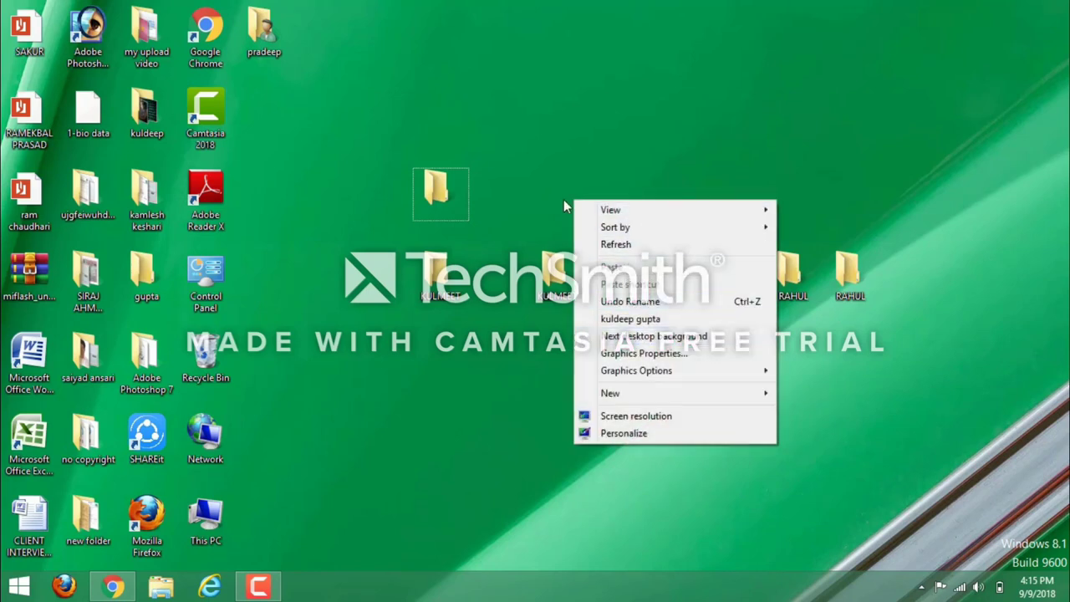
pyautogui.click(535, 103)
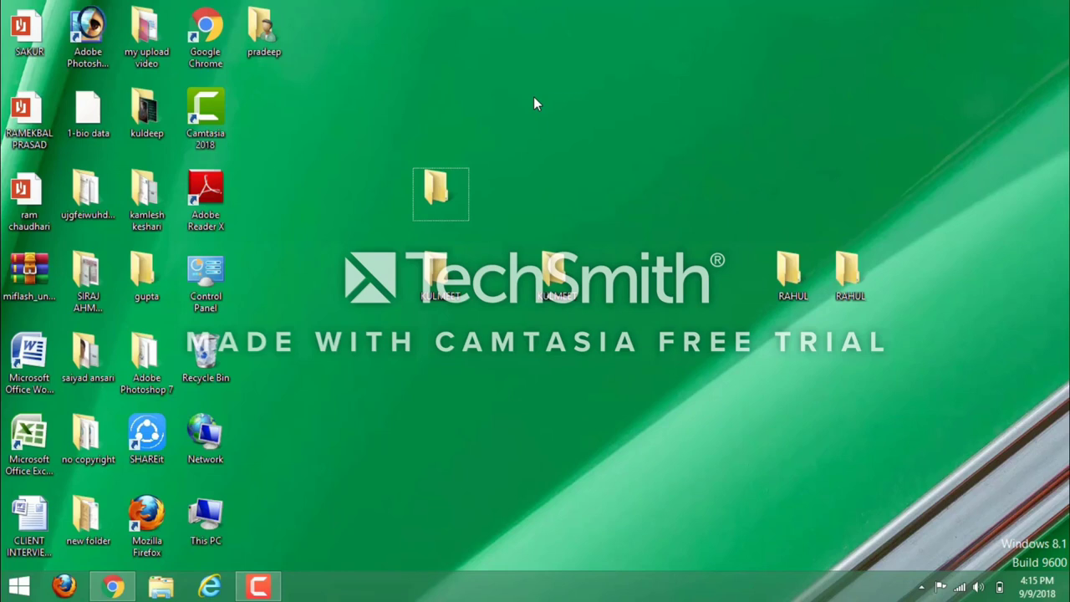
pyautogui.rightClick(535, 103)
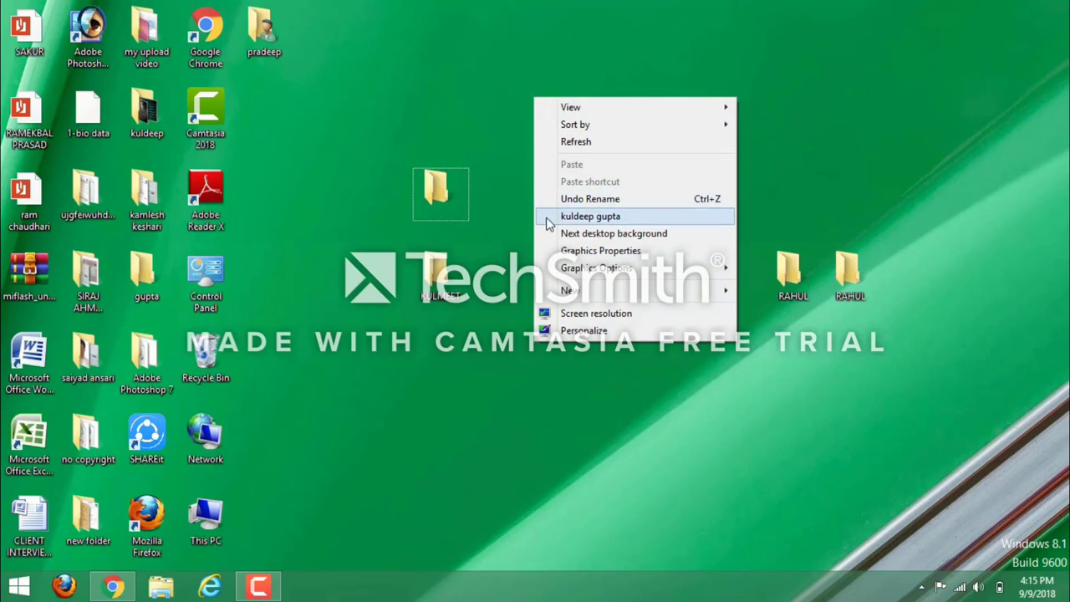
pyautogui.click(614, 232)
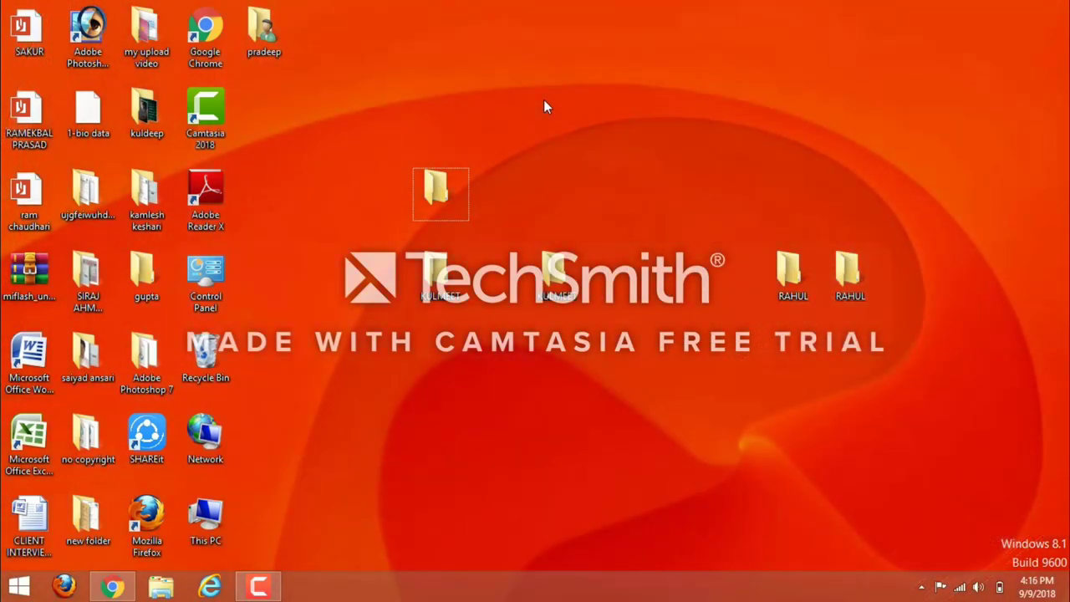
pyautogui.rightClick(543, 100)
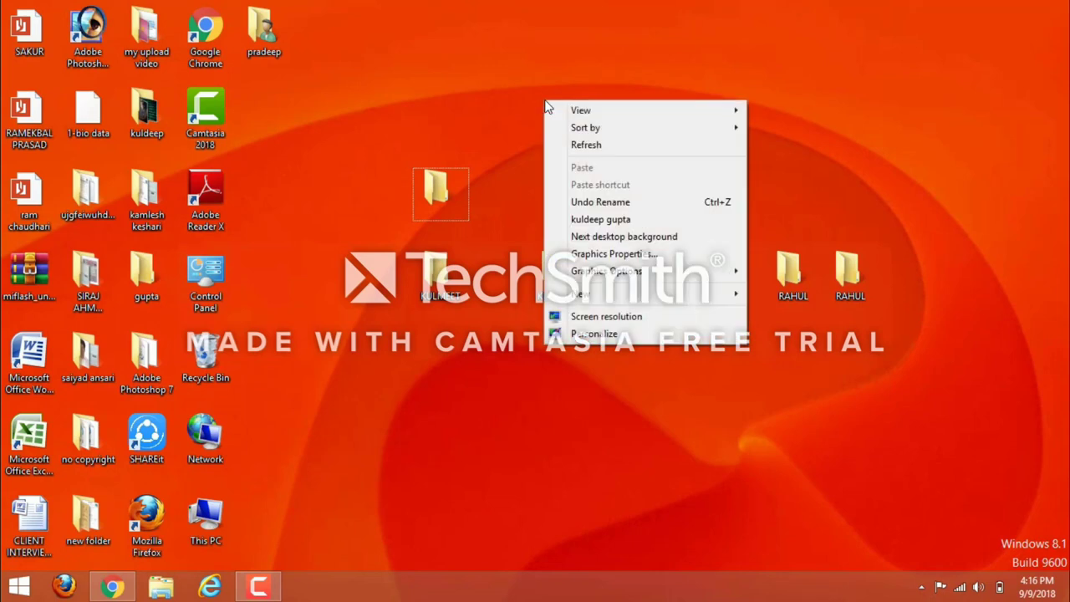
pyautogui.click(286, 270)
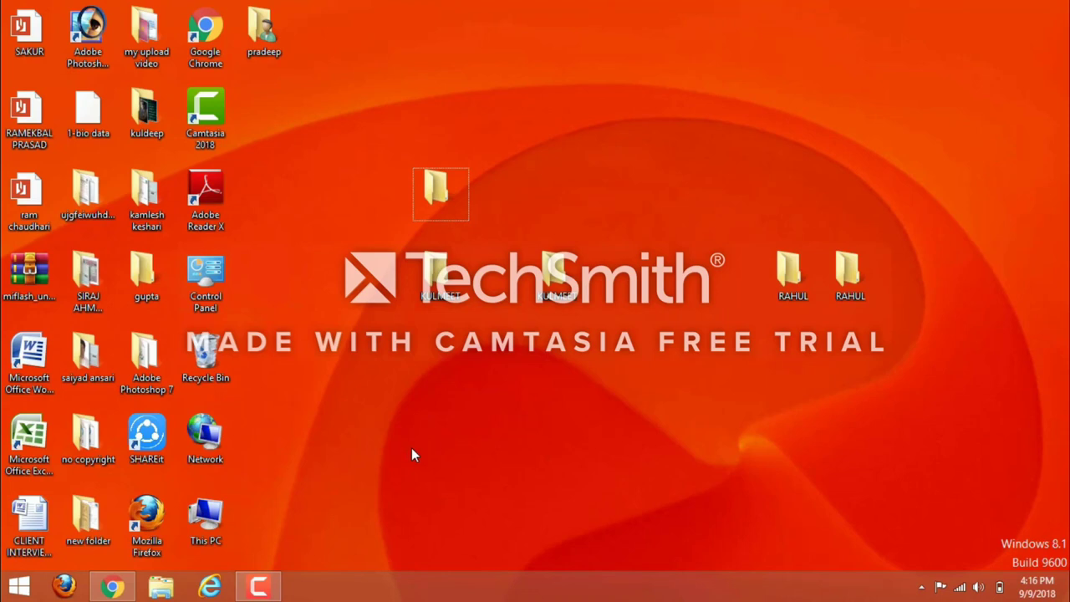
pyautogui.press('super+r')
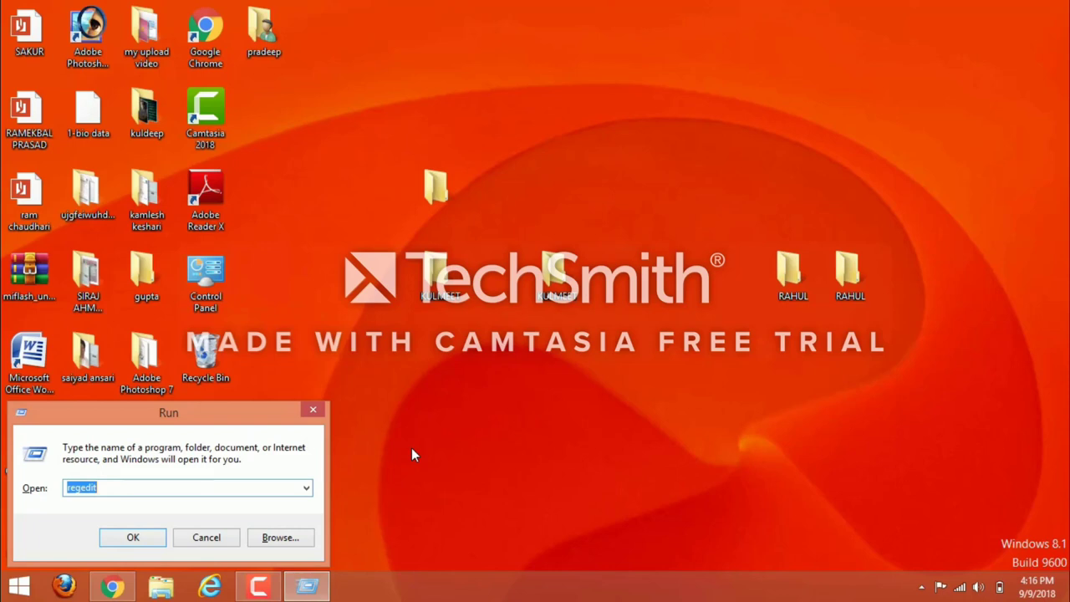
# Run regedit from the Run dialog to launch Registry Editor.
pyautogui.click(144, 542)
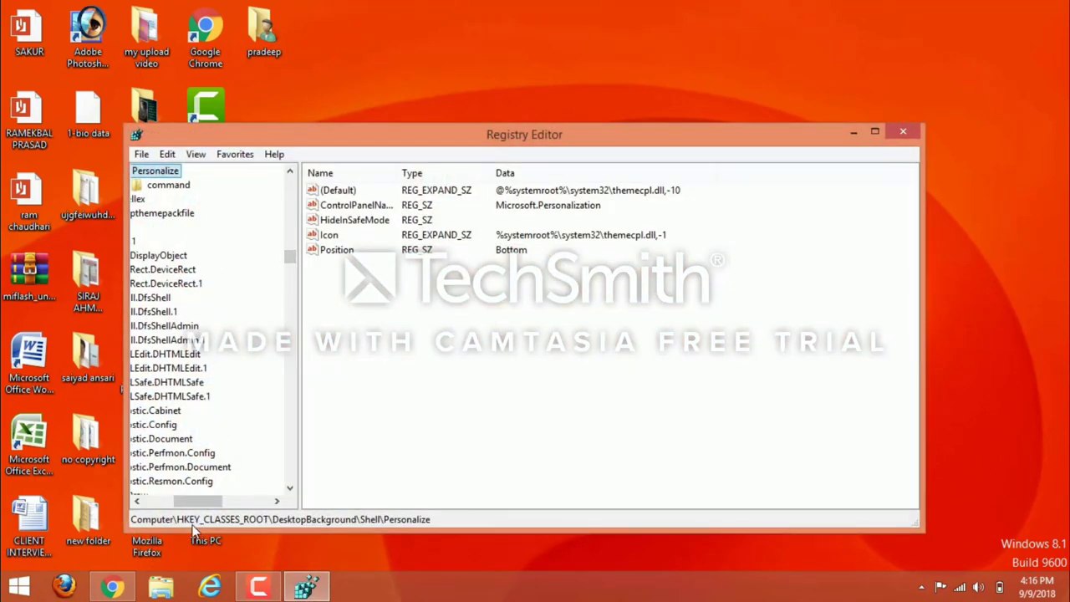
# Navigate the registry tree to the HKEY_CLASSES_ROOT\DesktopBackground\Shell key.
pyautogui.moveTo(181, 500); pyautogui.dragTo(122, 495)
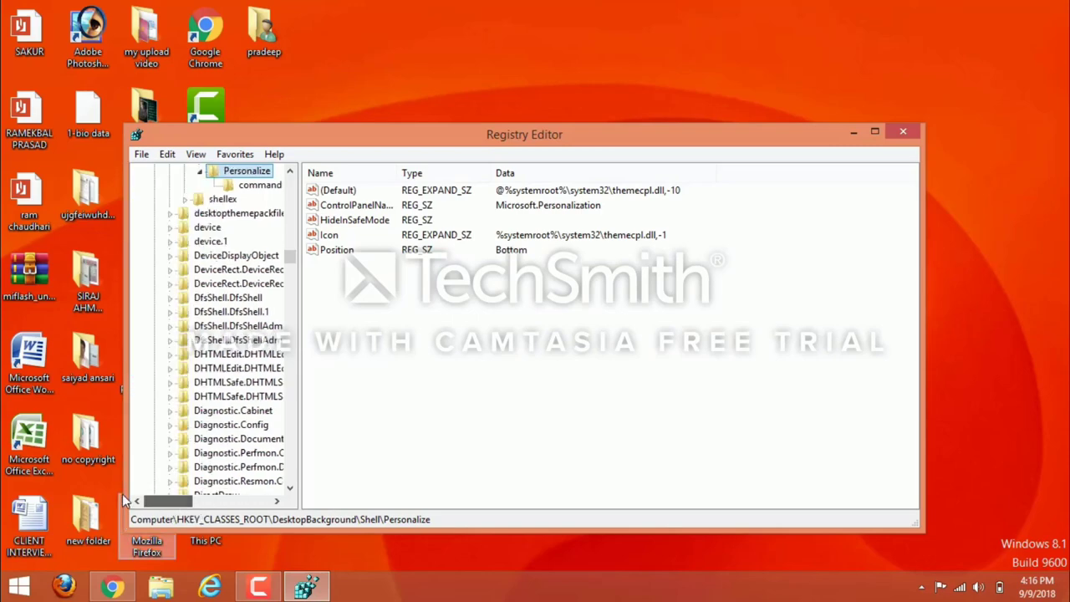
pyautogui.moveTo(292, 258)
pyautogui.mouseDown()
pyautogui.moveTo(288, 374)
pyautogui.moveTo(291, 247)
pyautogui.moveTo(297, 264)
pyautogui.mouseUp()
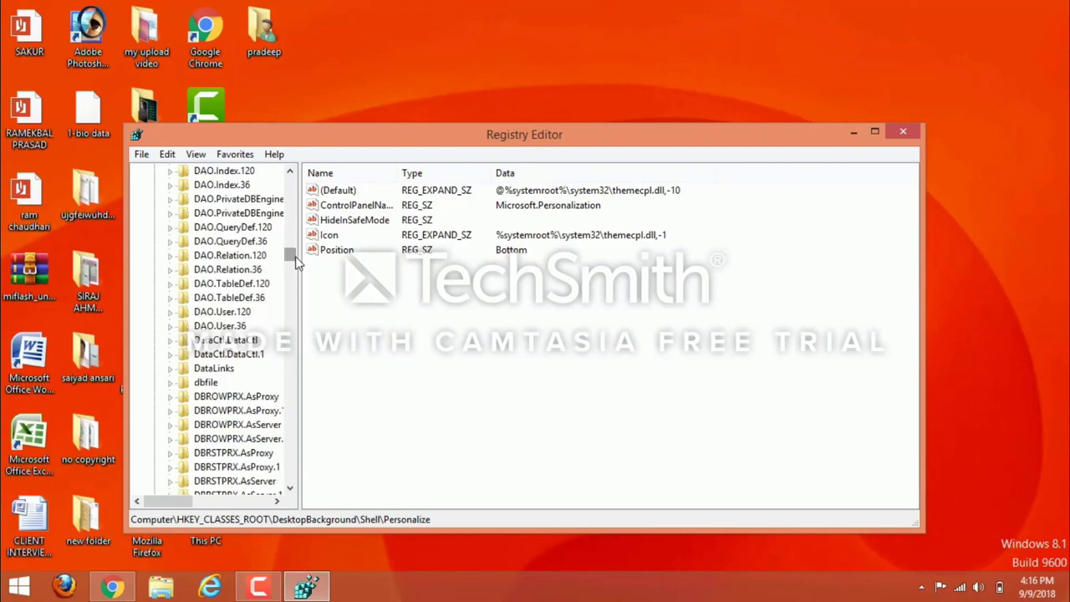
pyautogui.moveTo(297, 263); pyautogui.dragTo(292, 256)
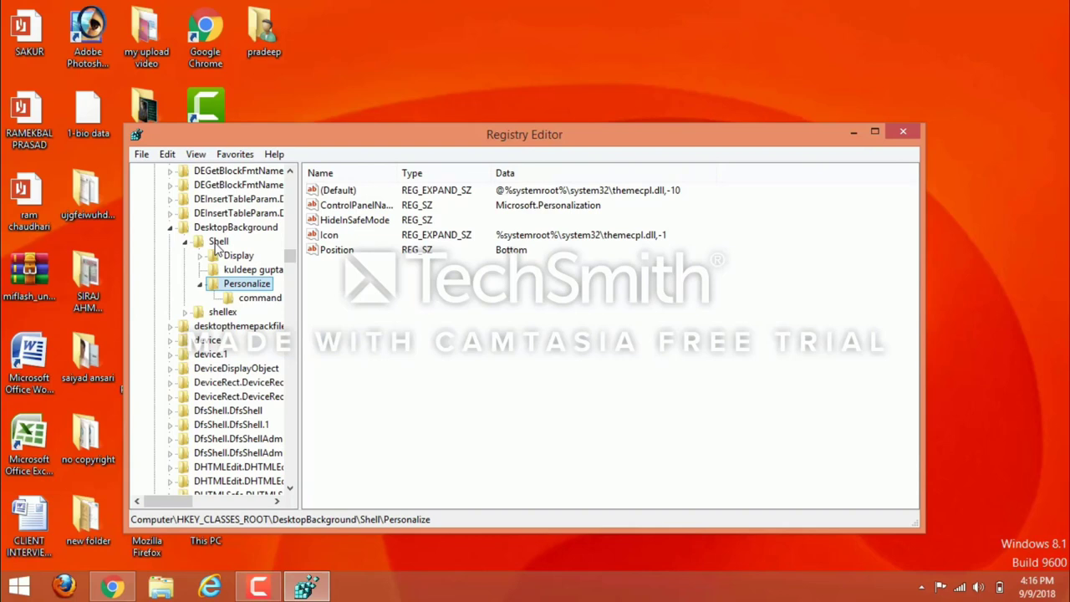
pyautogui.click(217, 242)
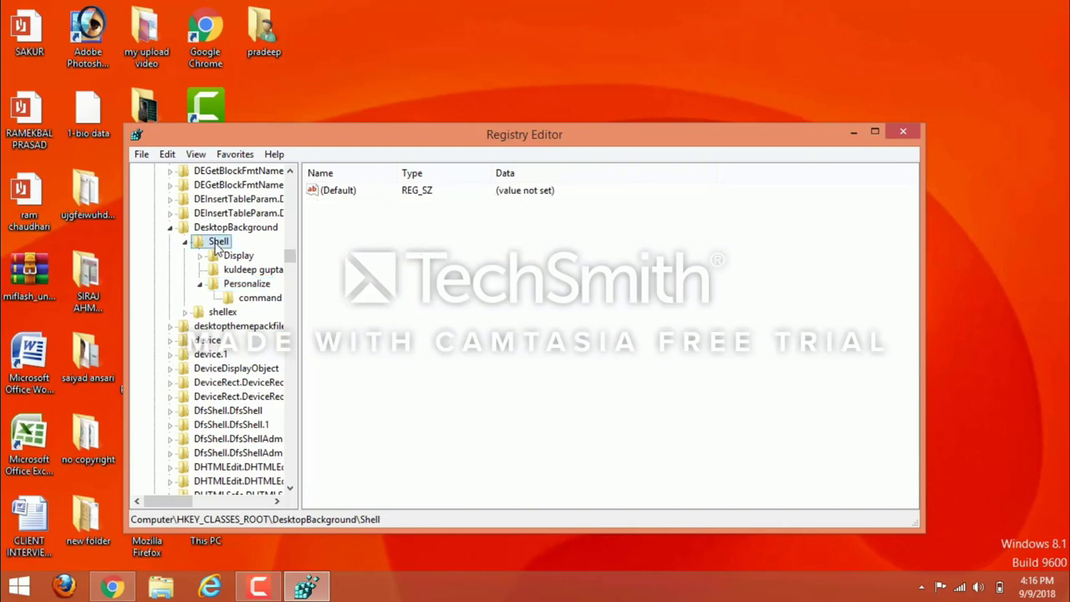
pyautogui.doubleClick(215, 244)
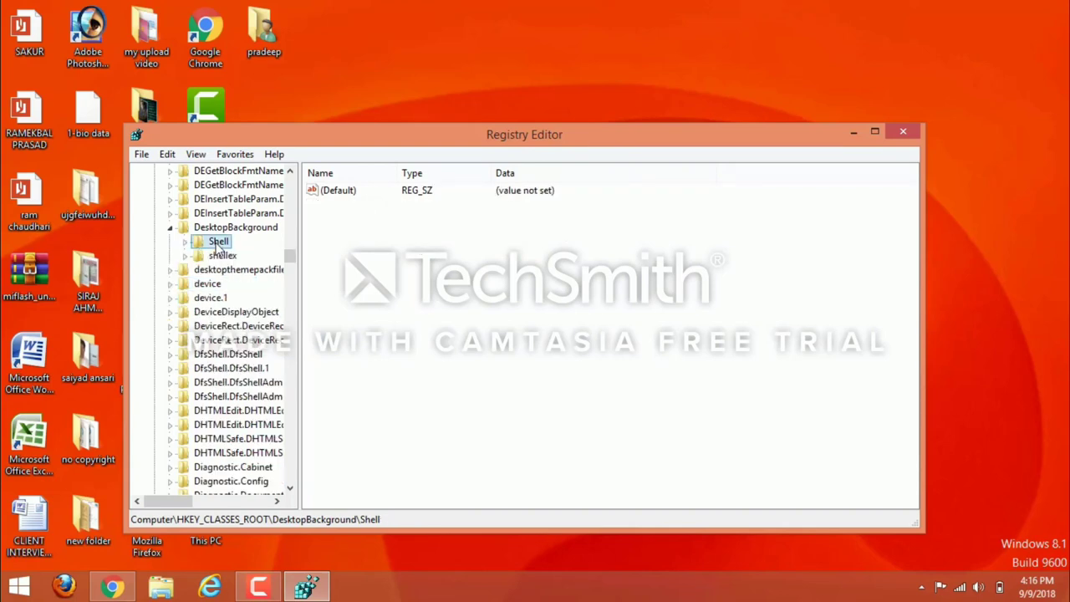
# Add a new subkey under DesktopBackground\Shell named with a person's full name.
pyautogui.rightClick(219, 247)
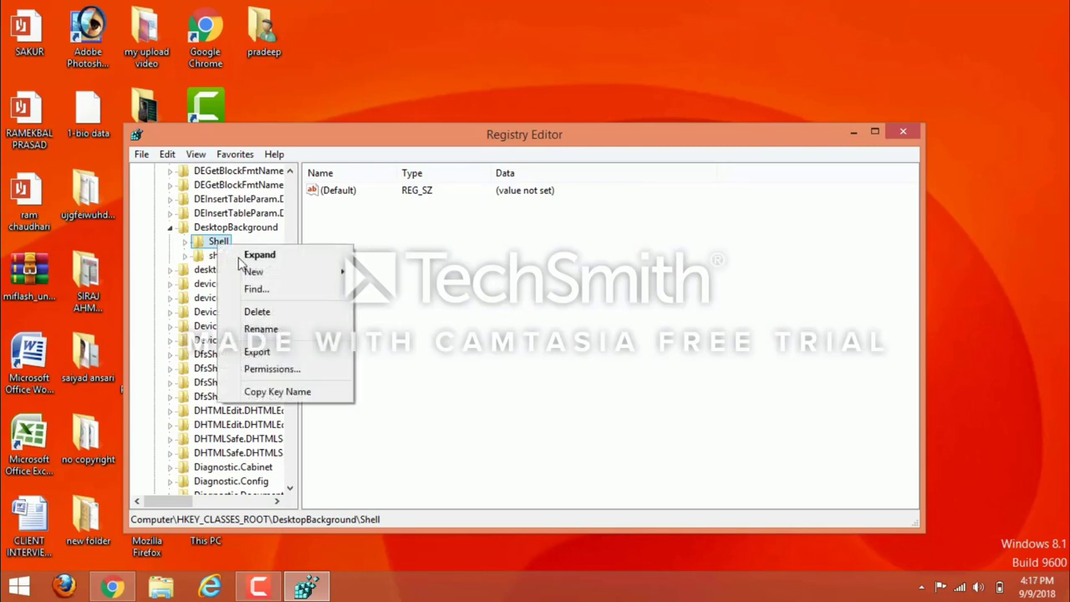
pyautogui.moveTo(260, 276)
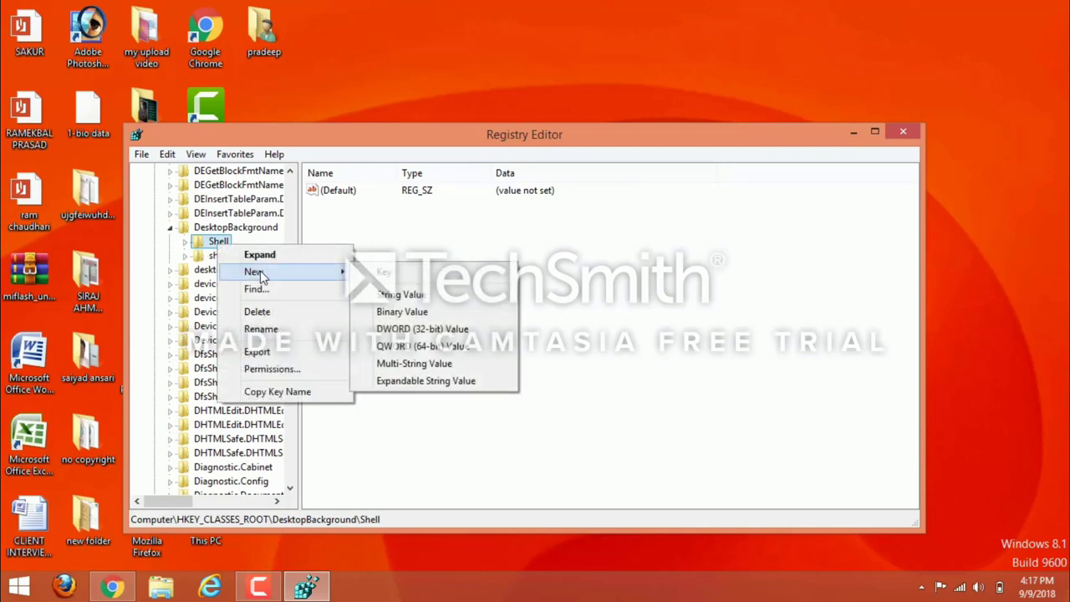
pyautogui.click(385, 274)
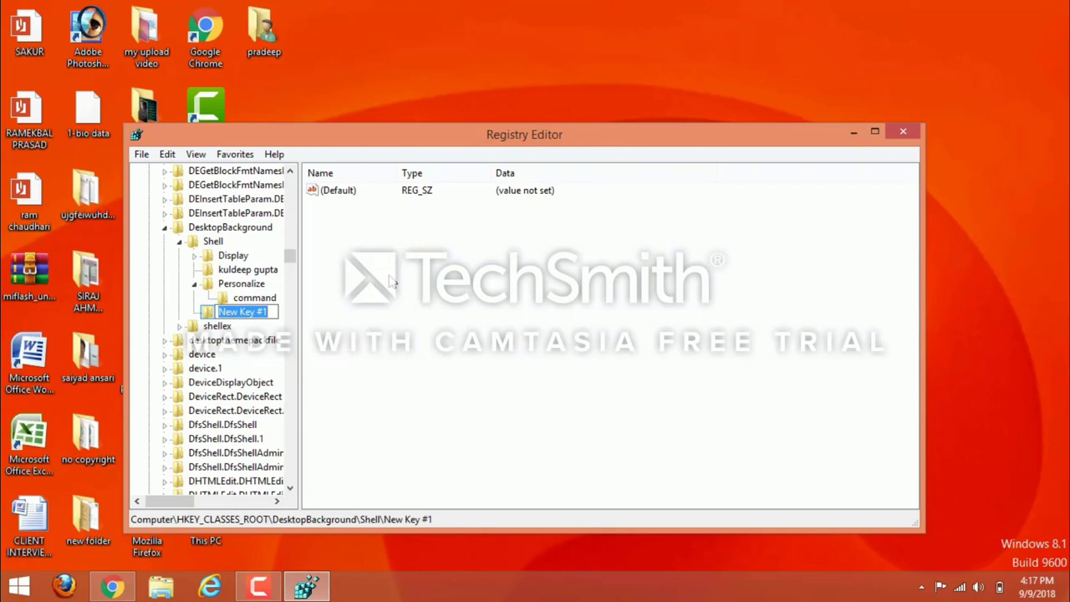
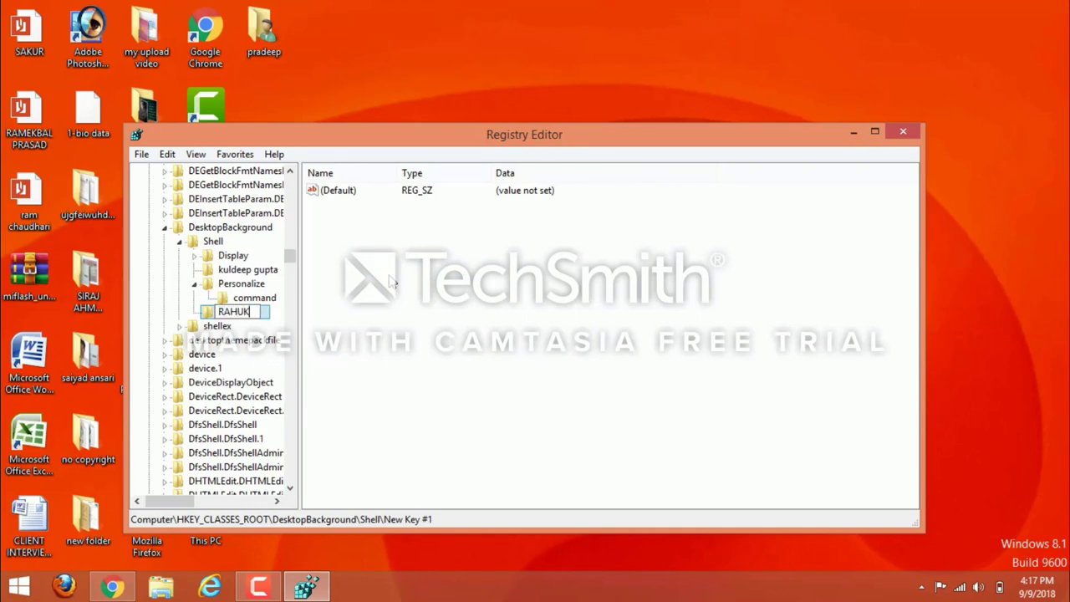
pyautogui.press('Return')
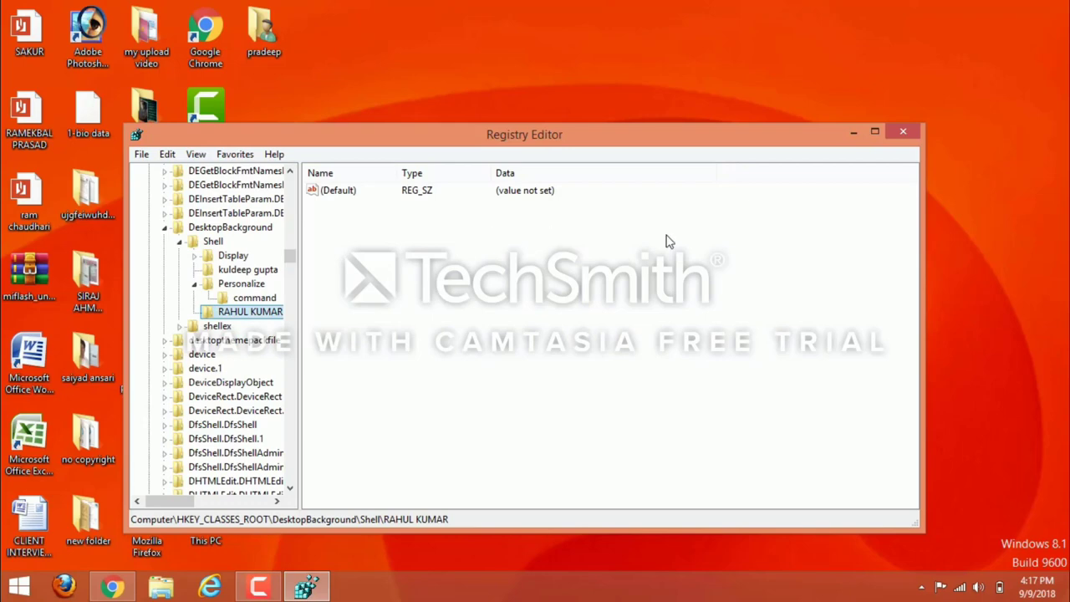
pyautogui.click(902, 131)
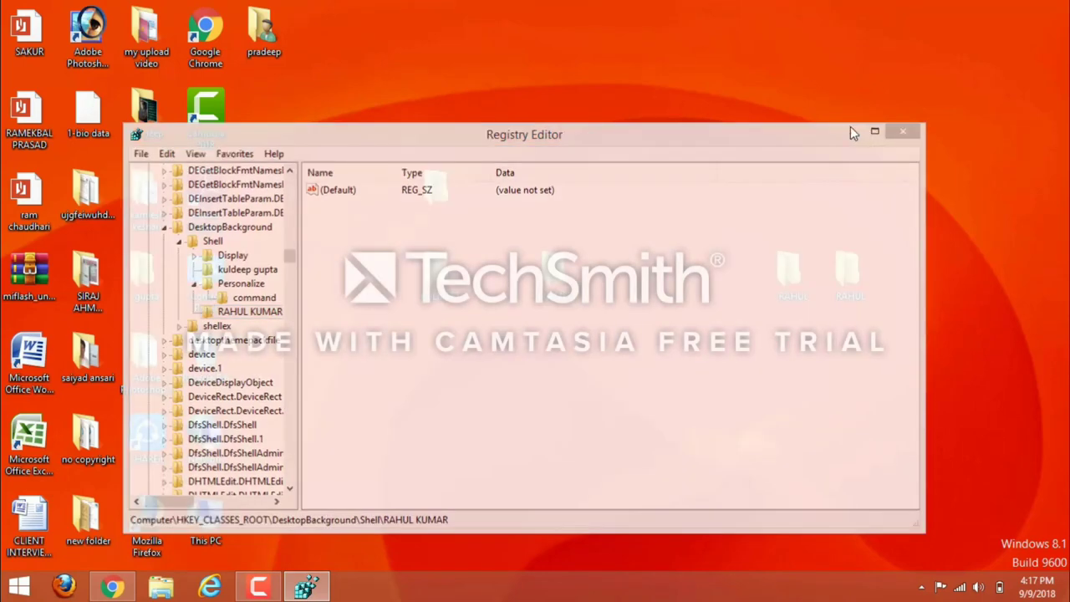
pyautogui.rightClick(783, 88)
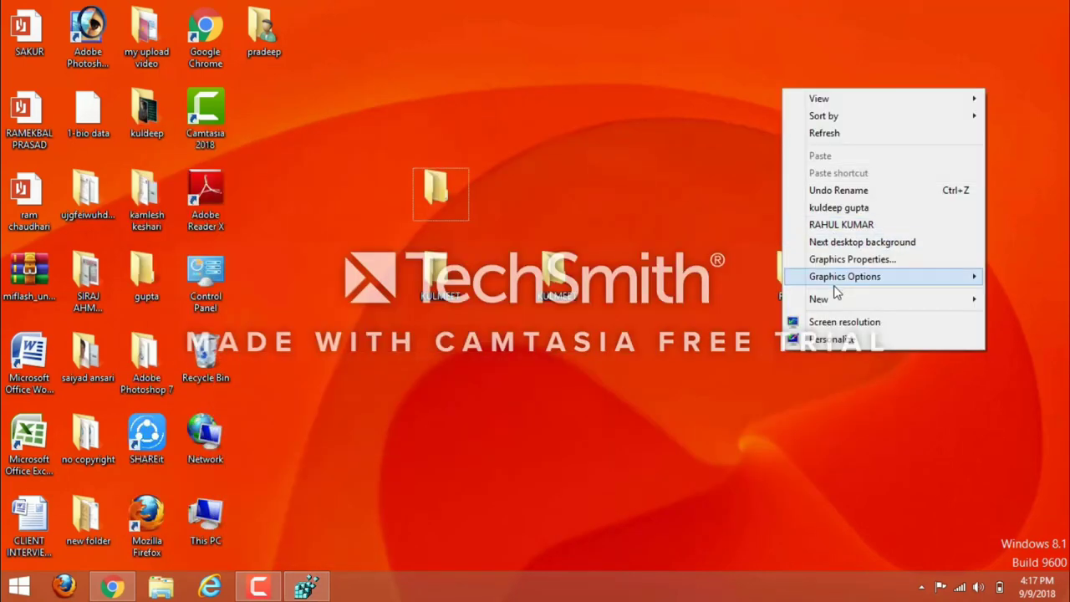
pyautogui.moveTo(834, 298)
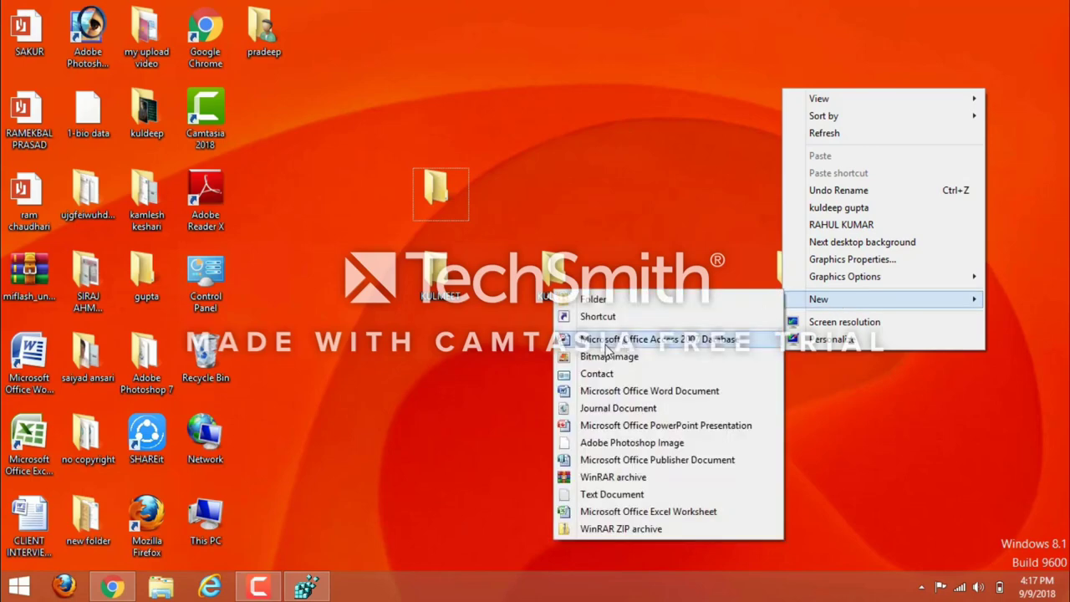
pyautogui.click(543, 355)
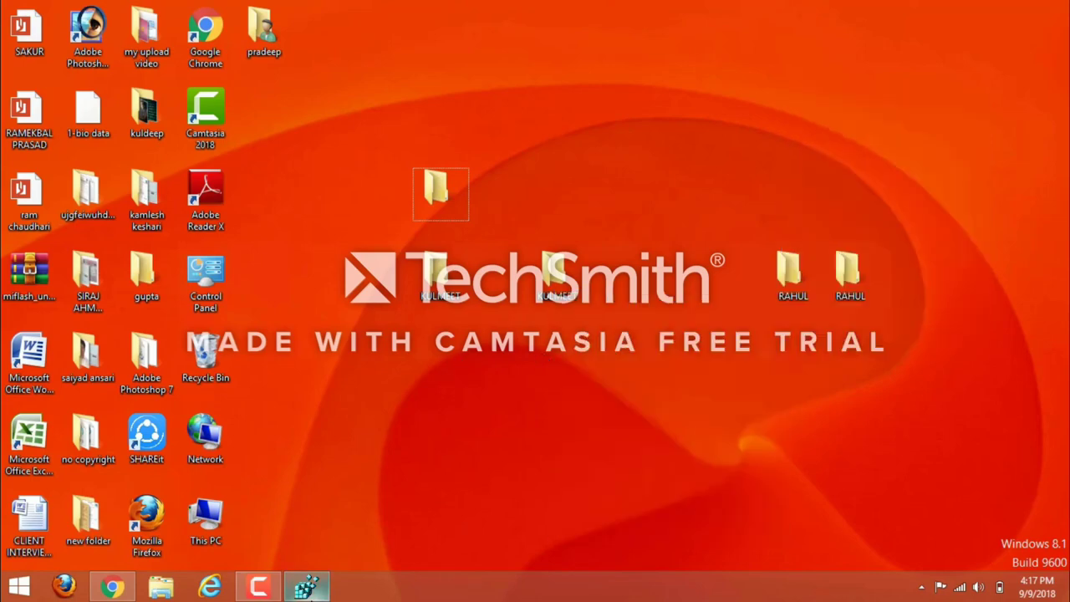
pyautogui.click(306, 585)
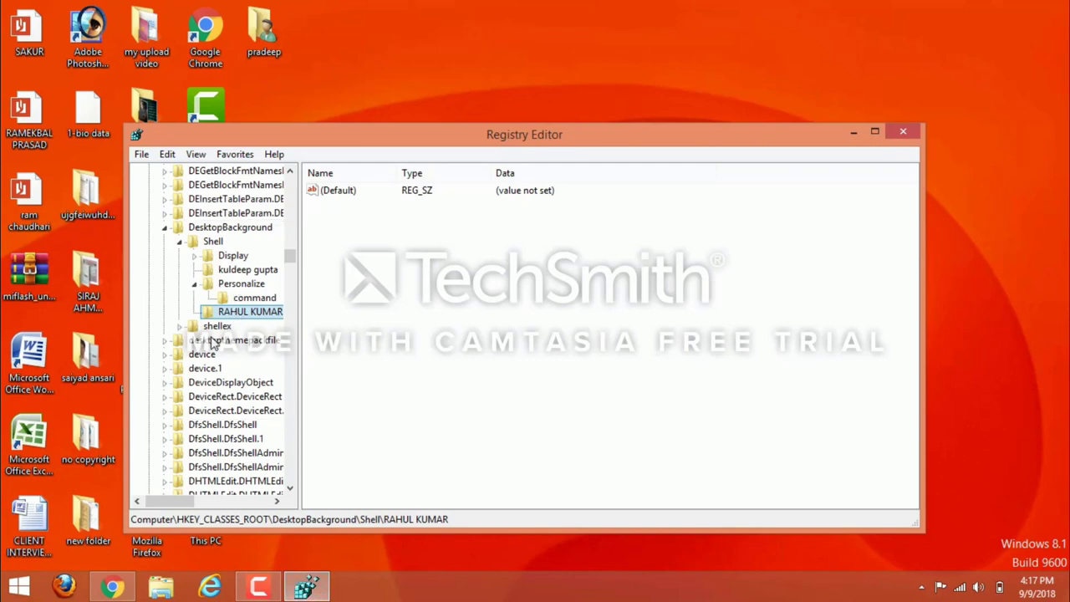
# Delete the older person-named subkey from DesktopBackground\Shell, confirming the deletion.
pyautogui.click(224, 269)
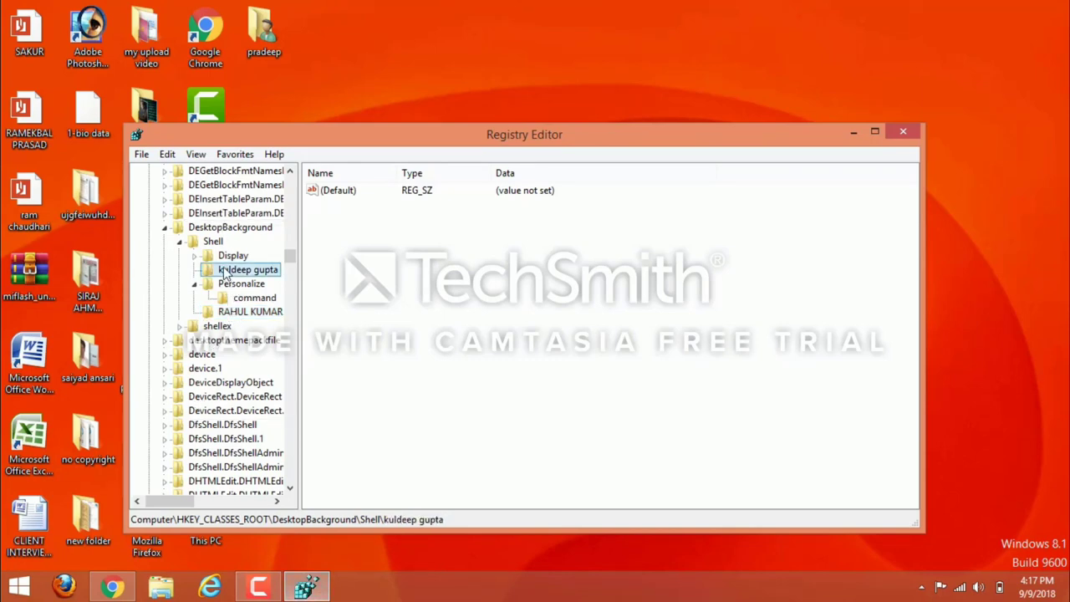
pyautogui.rightClick(224, 269)
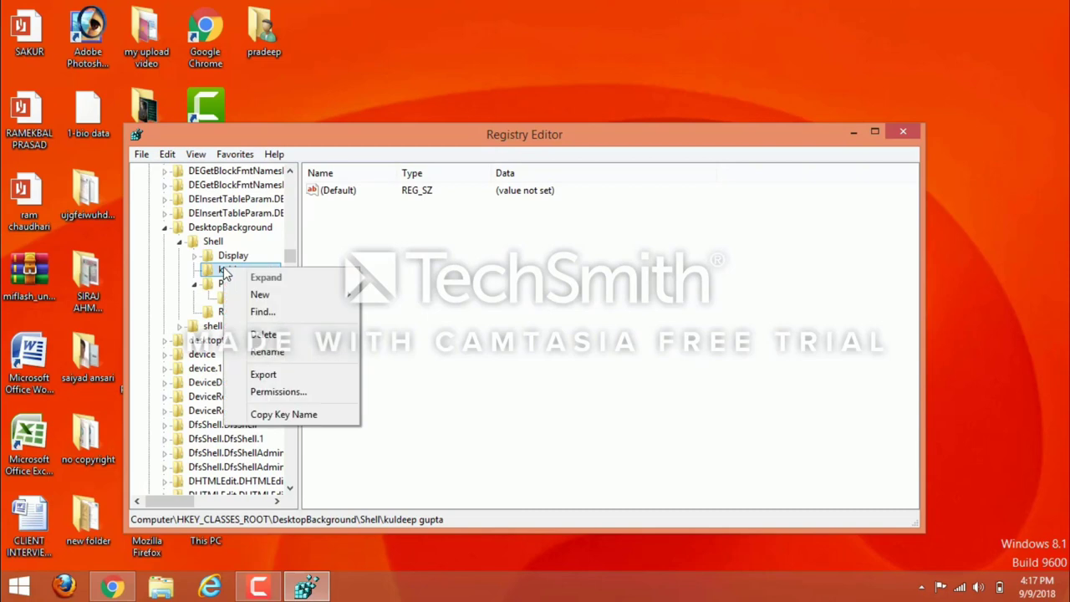
pyautogui.click(264, 336)
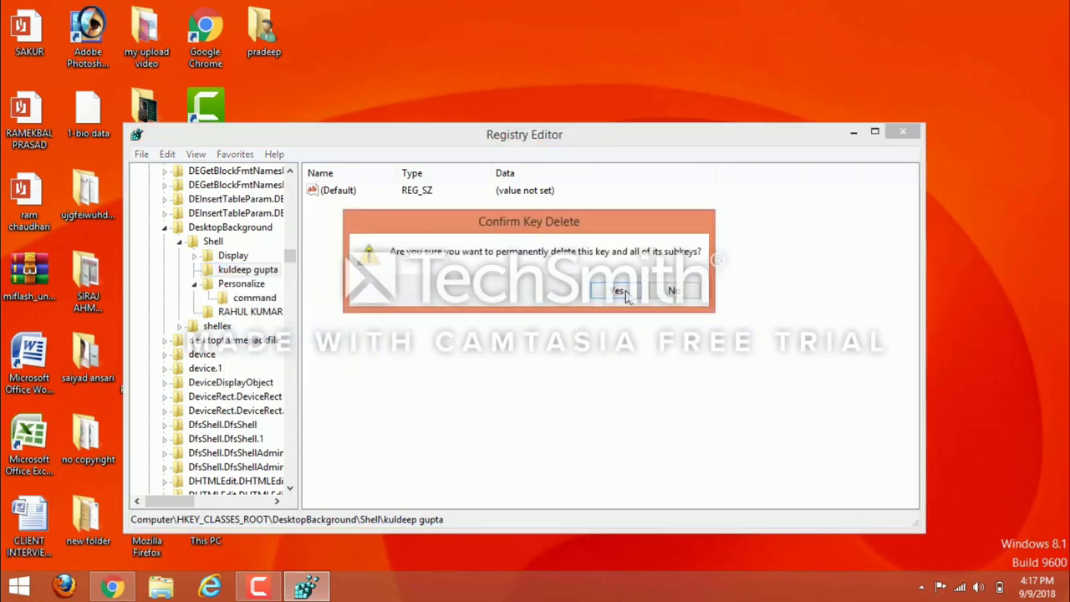
pyautogui.click(616, 290)
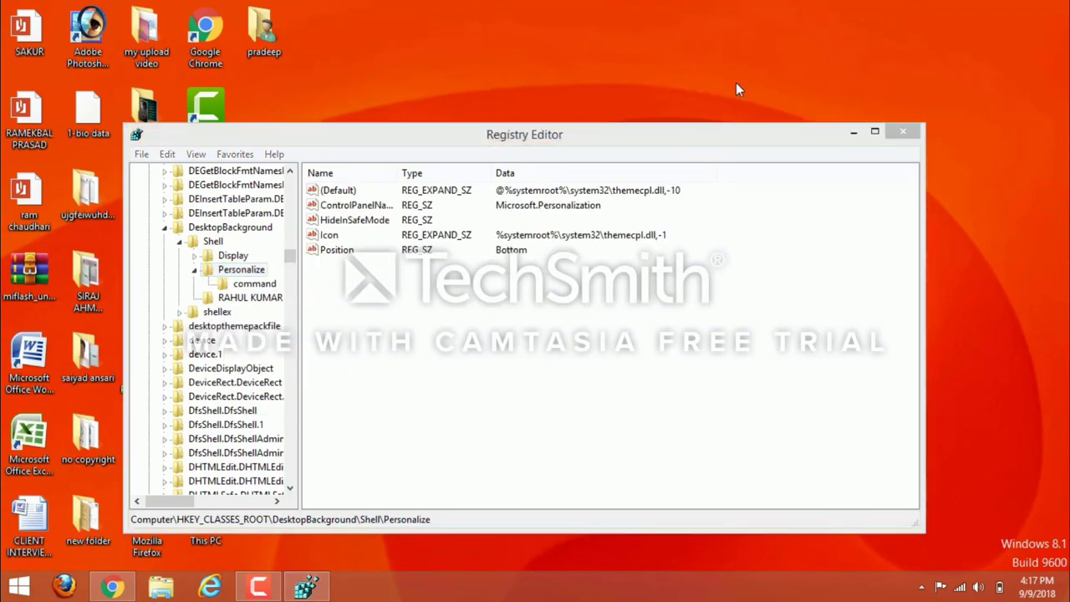
# Close Registry Editor, check the updated desktop right-click menu, and refresh the desktop.
pyautogui.click(900, 134)
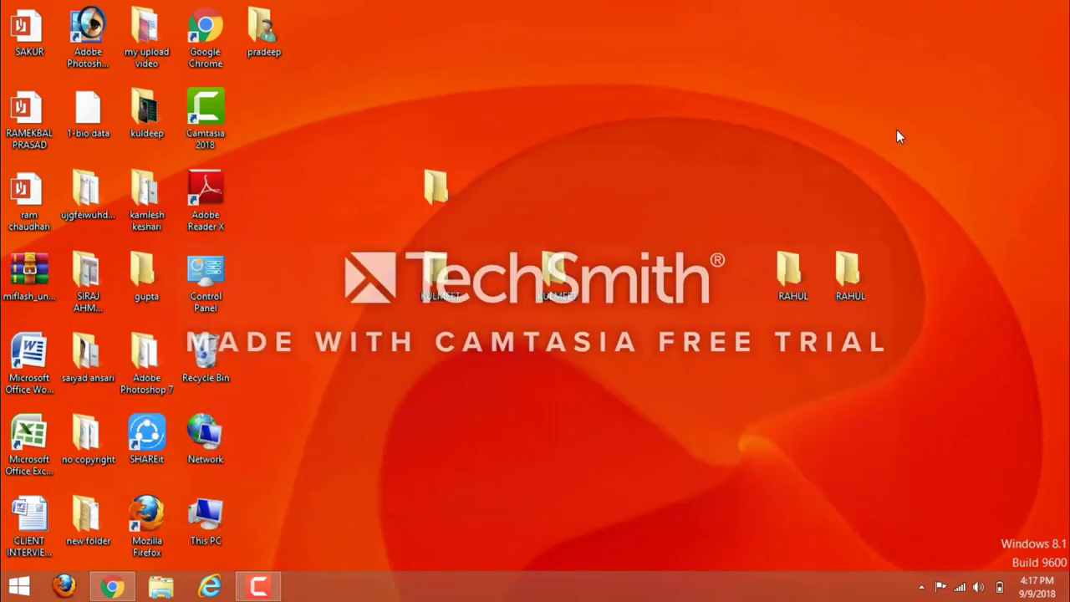
pyautogui.rightClick(741, 178)
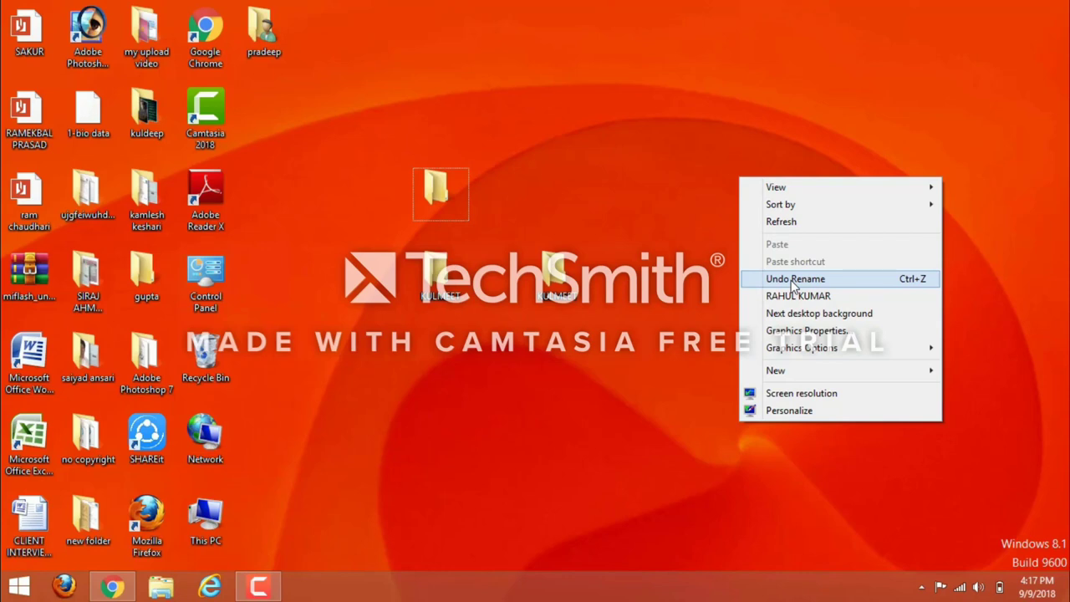
pyautogui.click(763, 222)
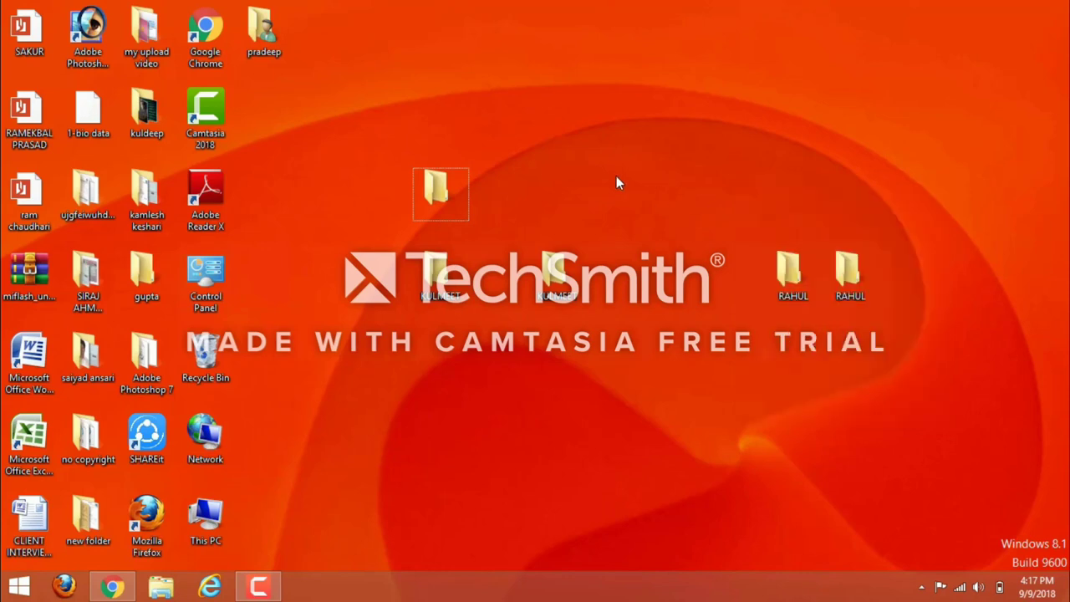
pyautogui.click(258, 585)
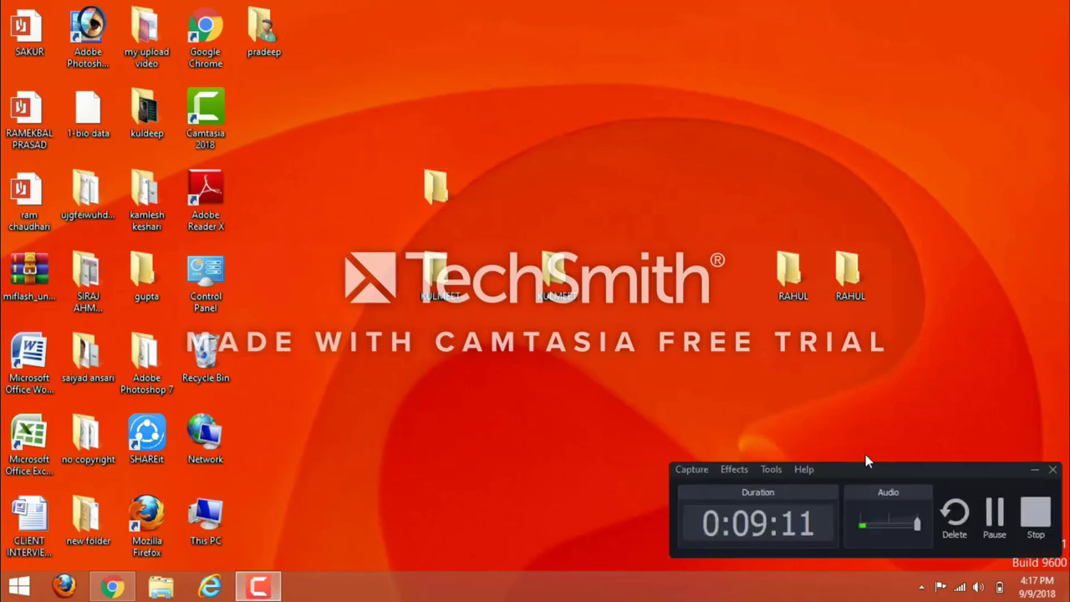